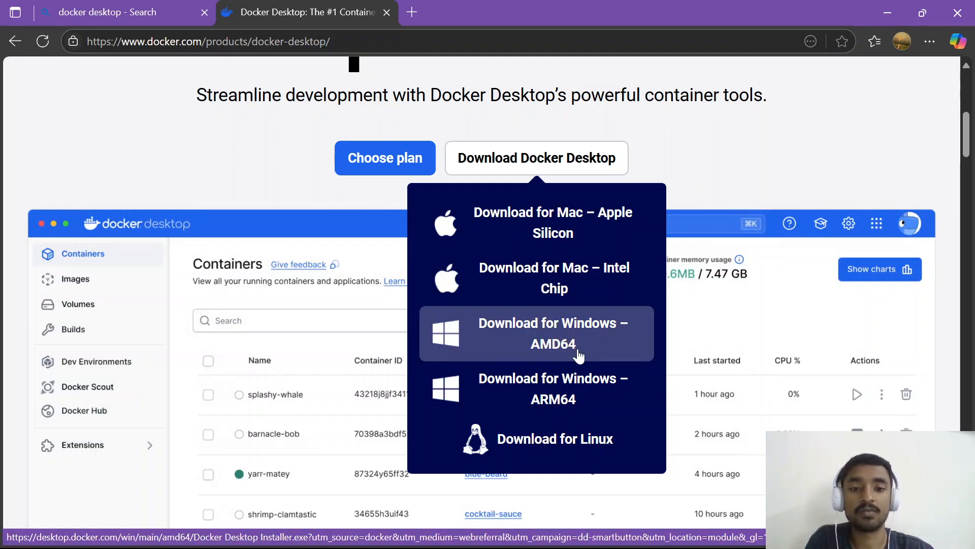
Step: Request the Docker Desktop installer for Windows – AMD64 and dismiss the download prompt
click(575, 338)
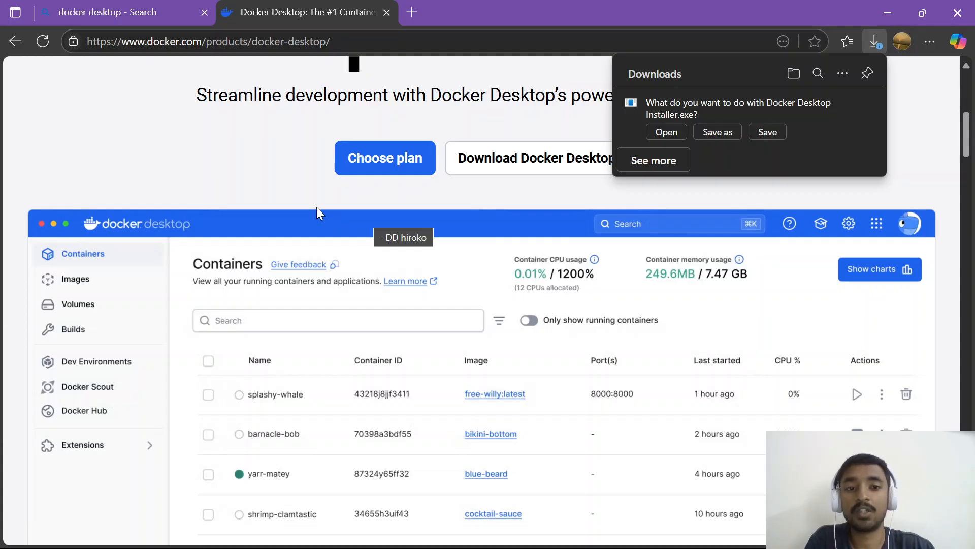
click(200, 161)
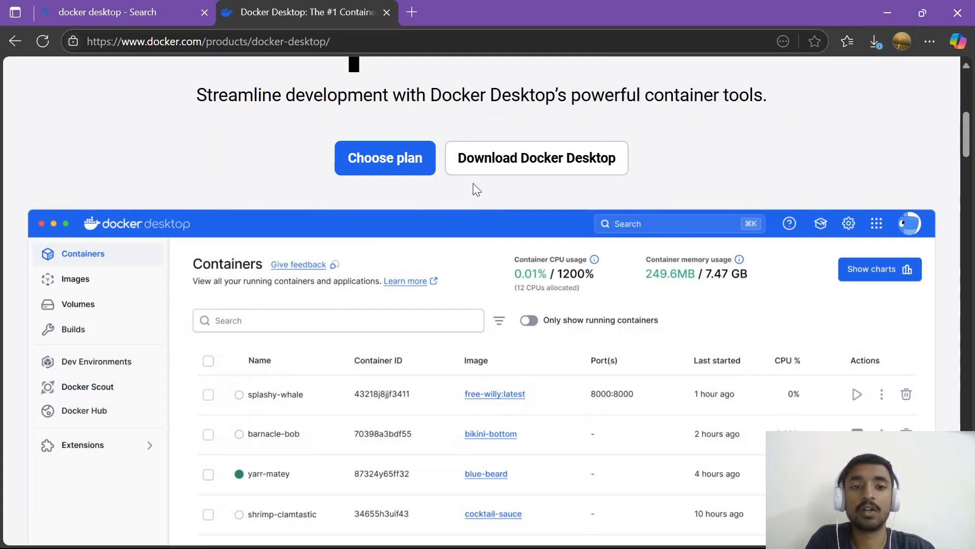
click(485, 163)
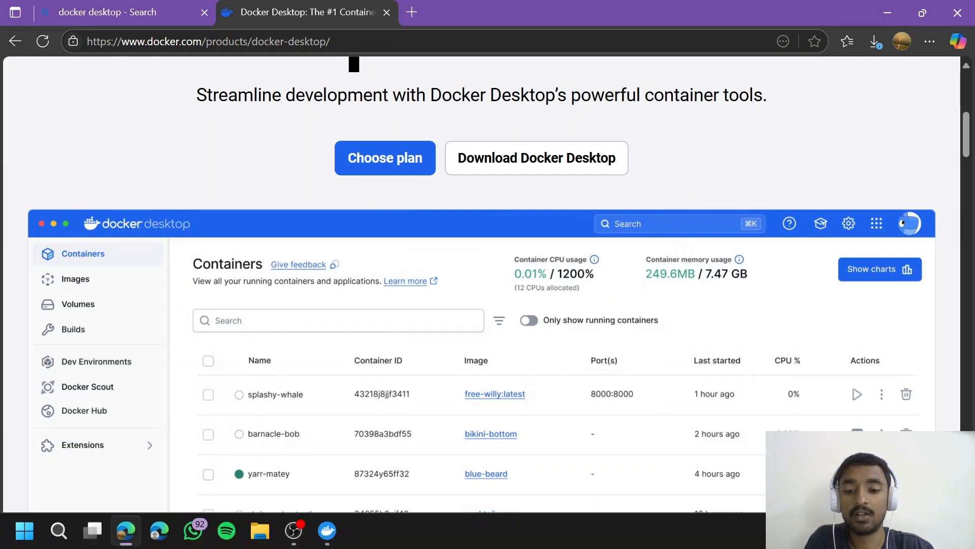
Step: Switch to Docker Desktop, view the local images and look at the image search for n8n.io
click(334, 542)
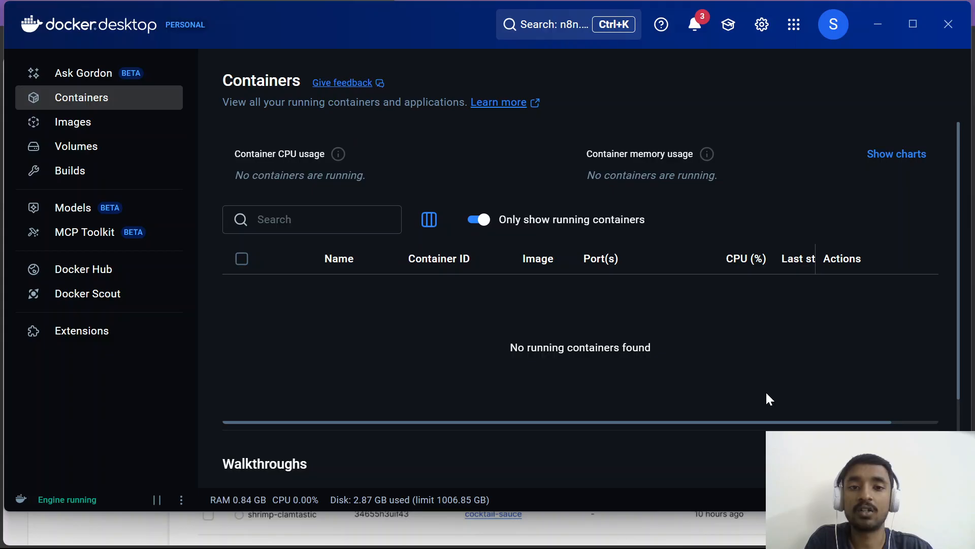
click(111, 121)
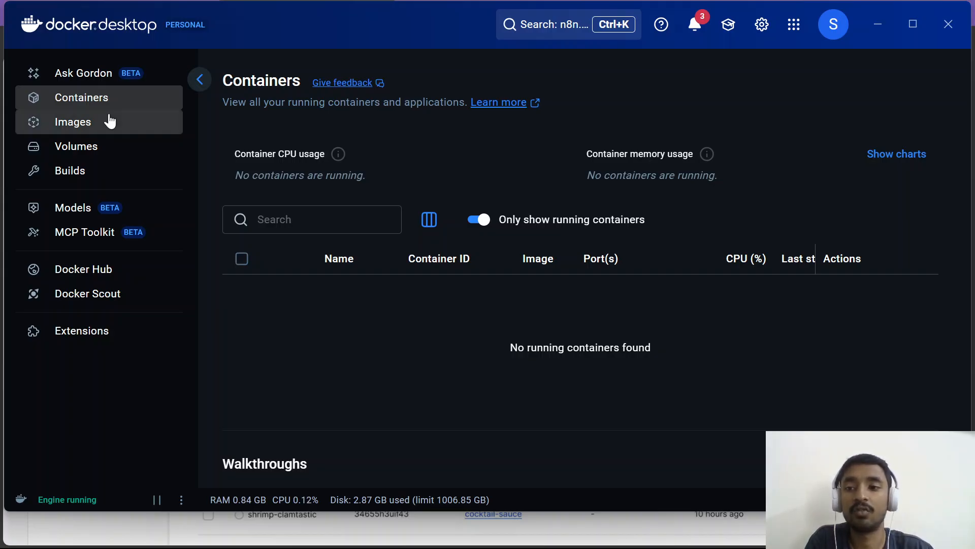
click(534, 24)
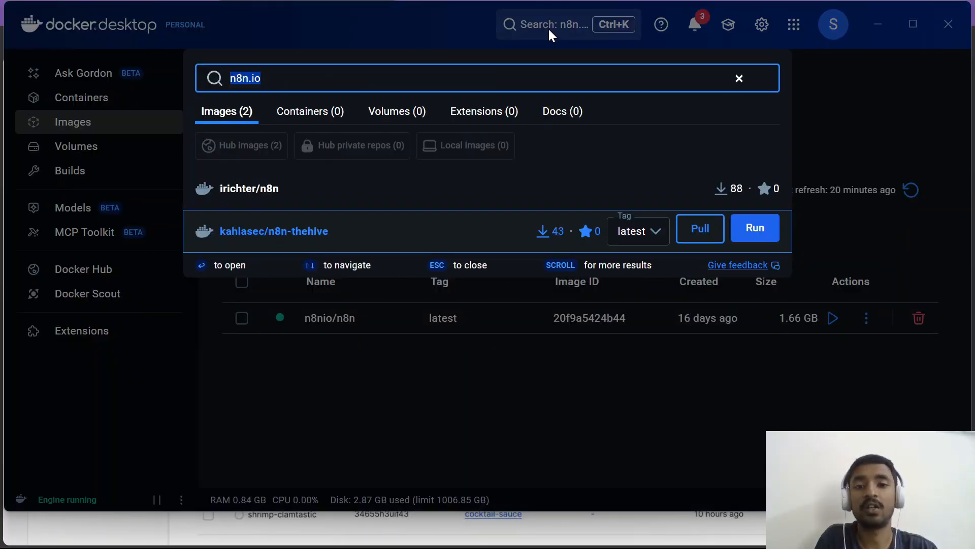
click(534, 83)
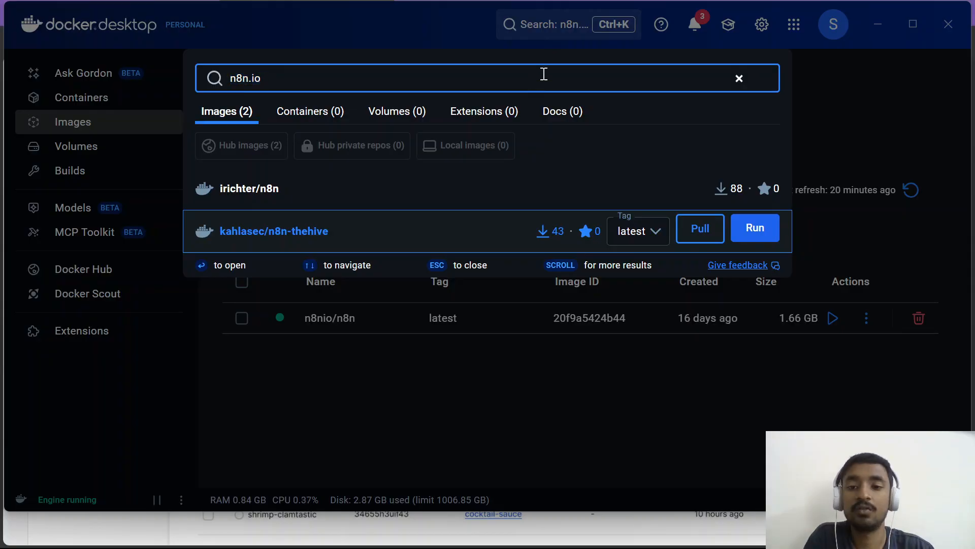
Step: Start setting up a new container from the n8nio/n8n:latest image and name it n8n_sample
click(341, 358)
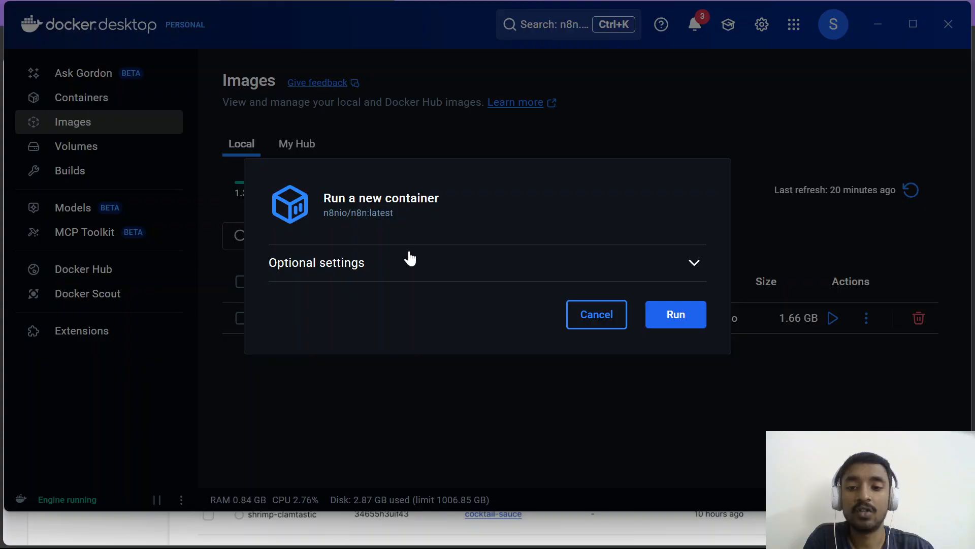
click(410, 259)
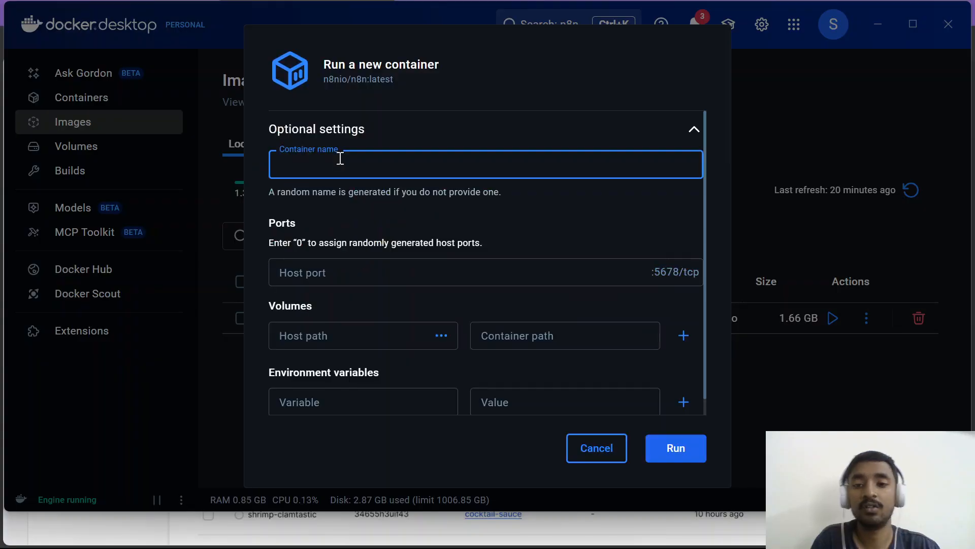
text(n8n)
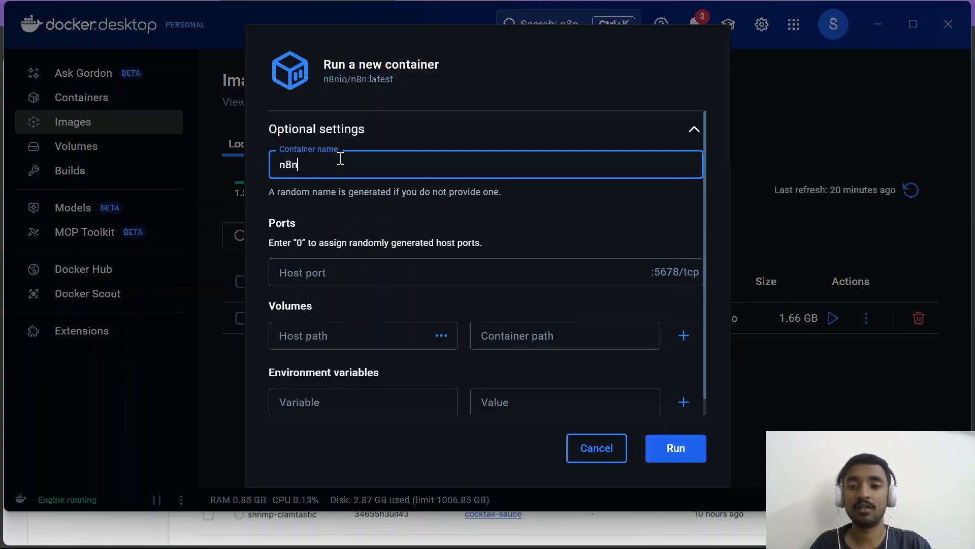
text(_s)
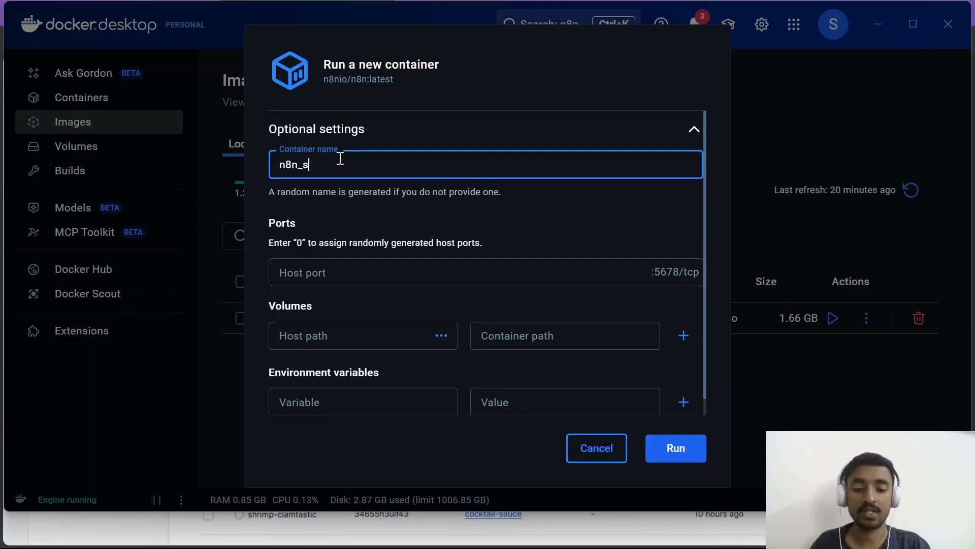
text(ample)
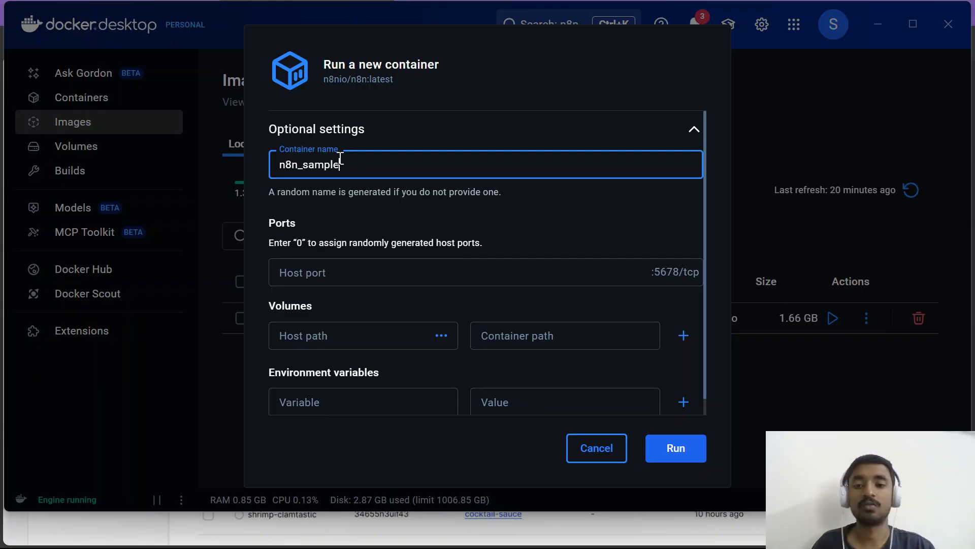
Step: Set the container's host port to 5680 and run the container
scroll(340, 193, down, 1)
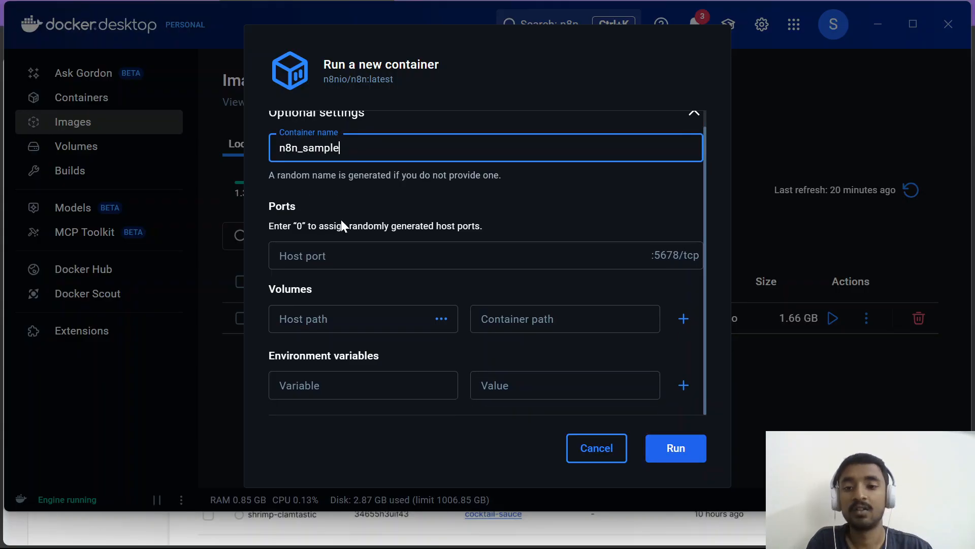
click(346, 259)
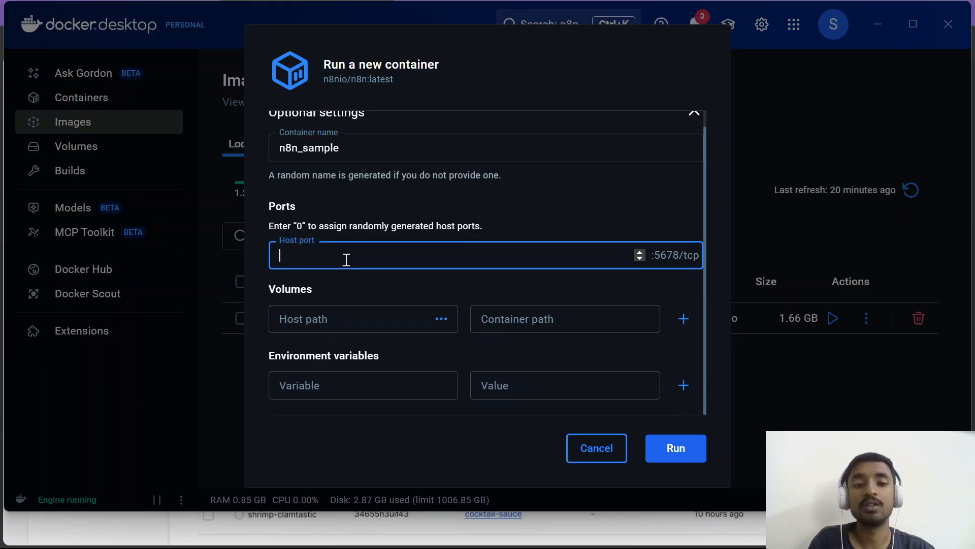
text(5678)
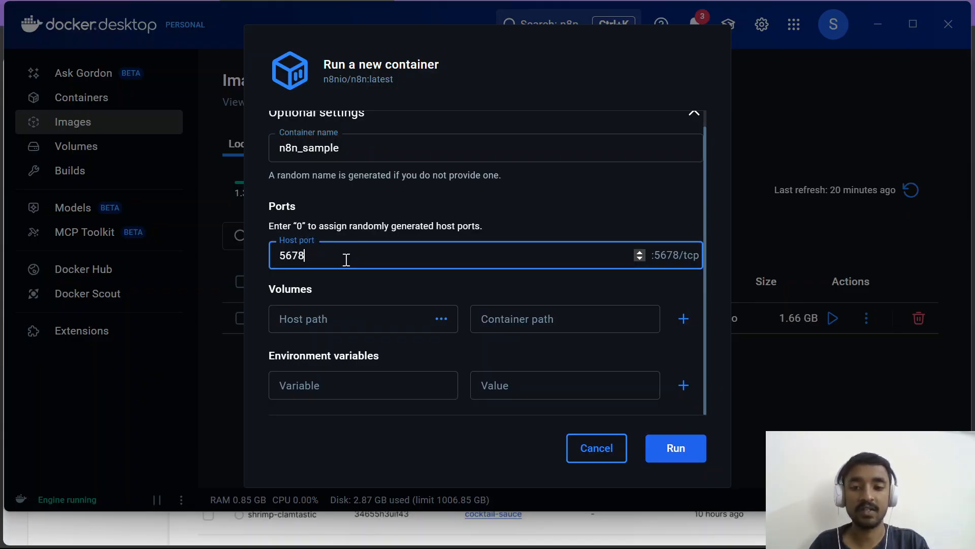
key(BackSpace)
key(BackSpace)
key(BackSpace)
key(BackSpace)
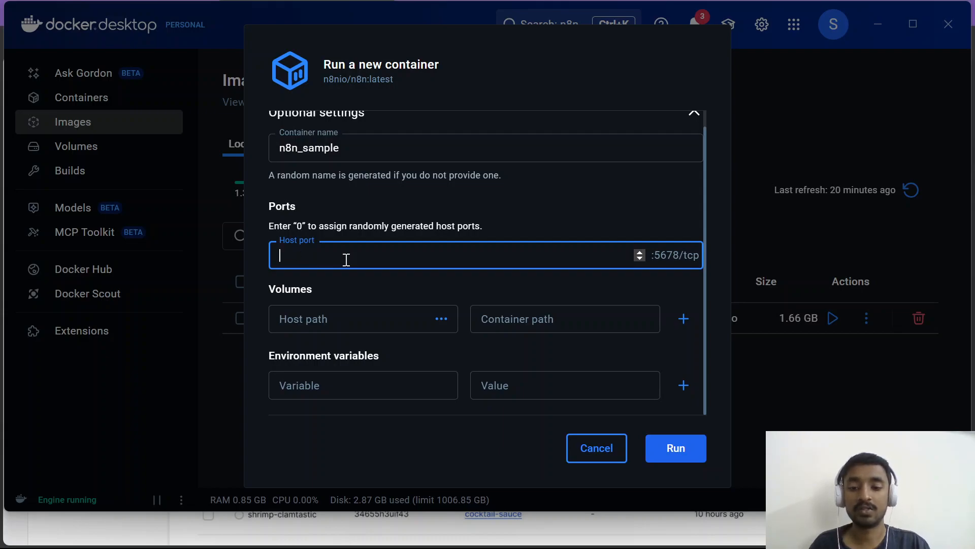
text(56)
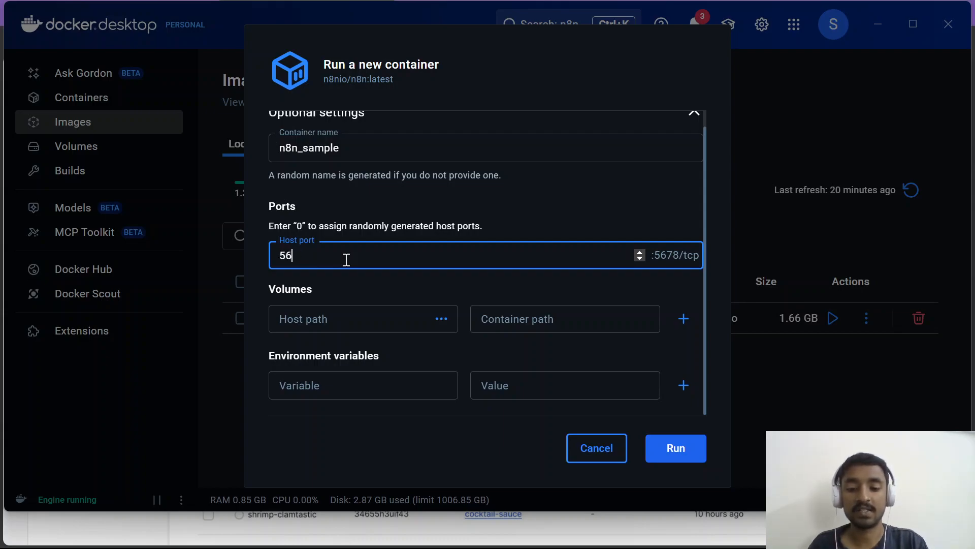
text(80)
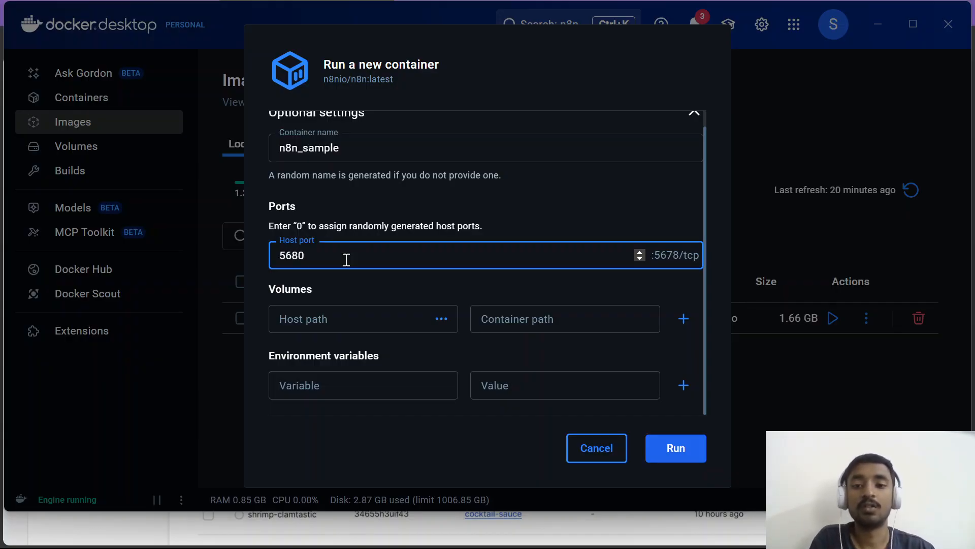
click(279, 259)
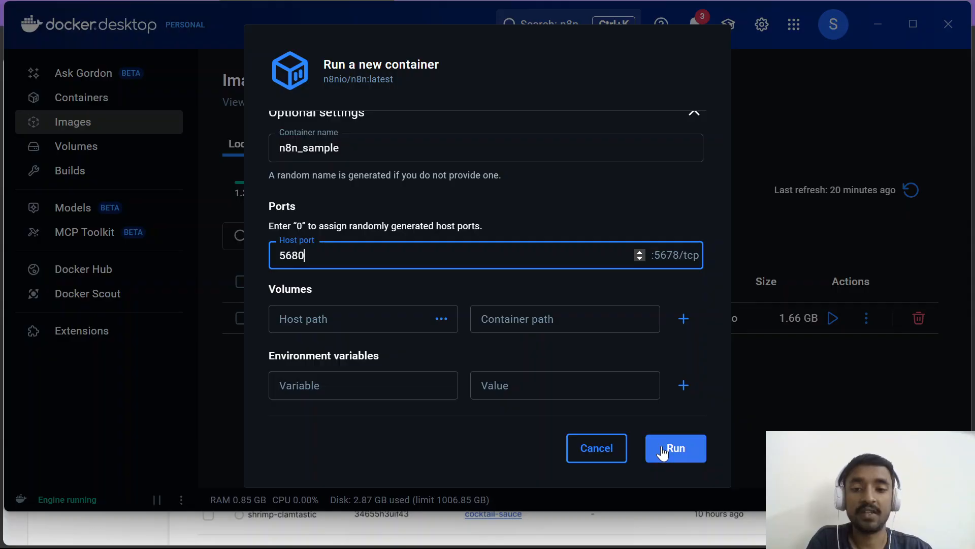
click(693, 449)
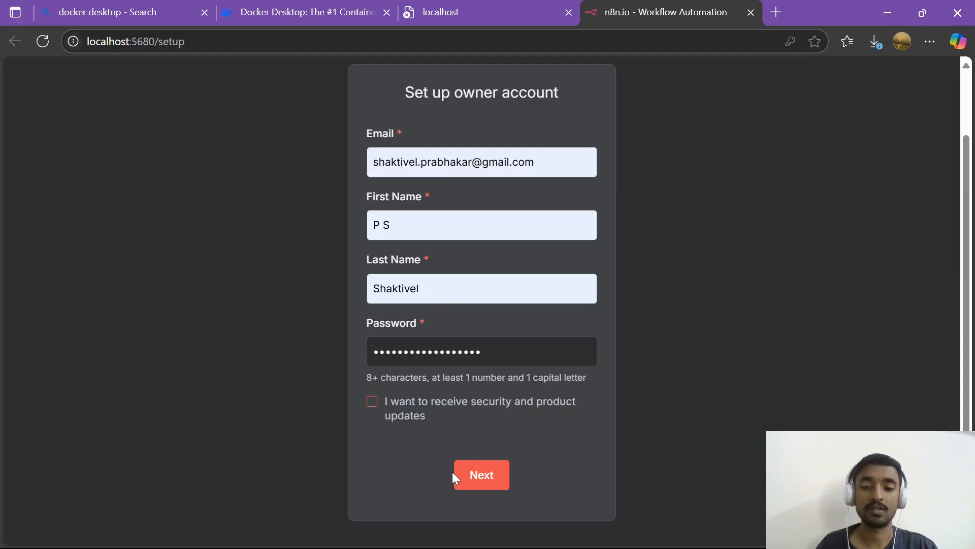
Step: Submit the owner account form and answer the first three customization questions with Education, Data Science and Myself
click(454, 473)
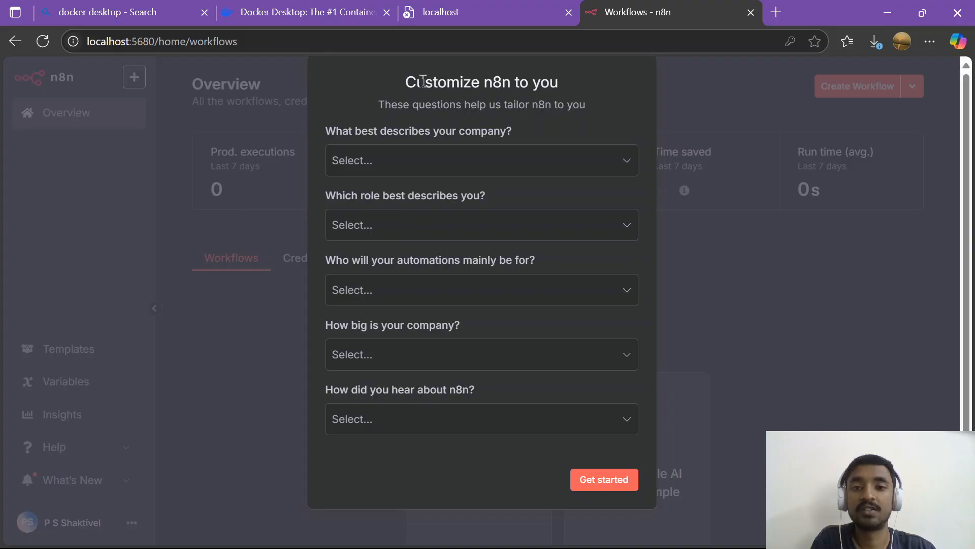
click(425, 161)
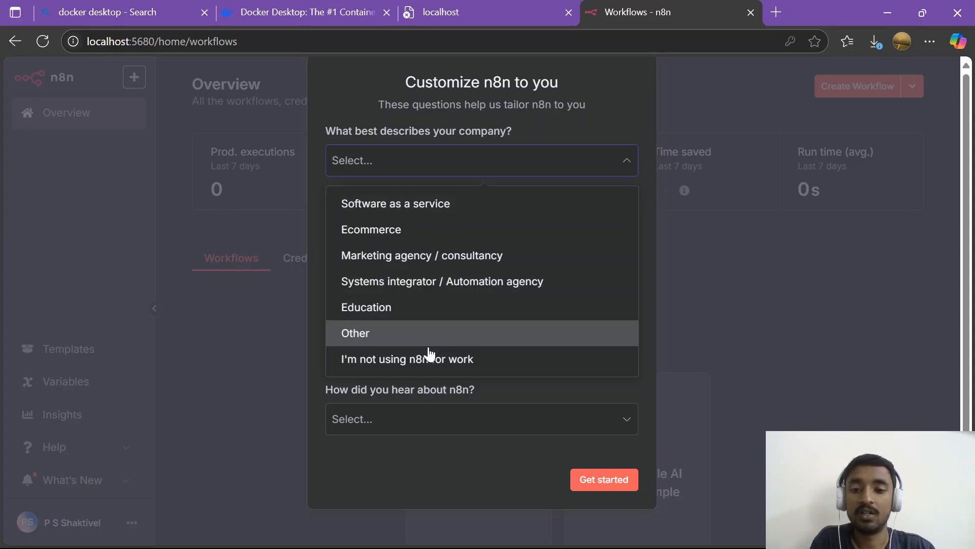
click(430, 306)
click(432, 225)
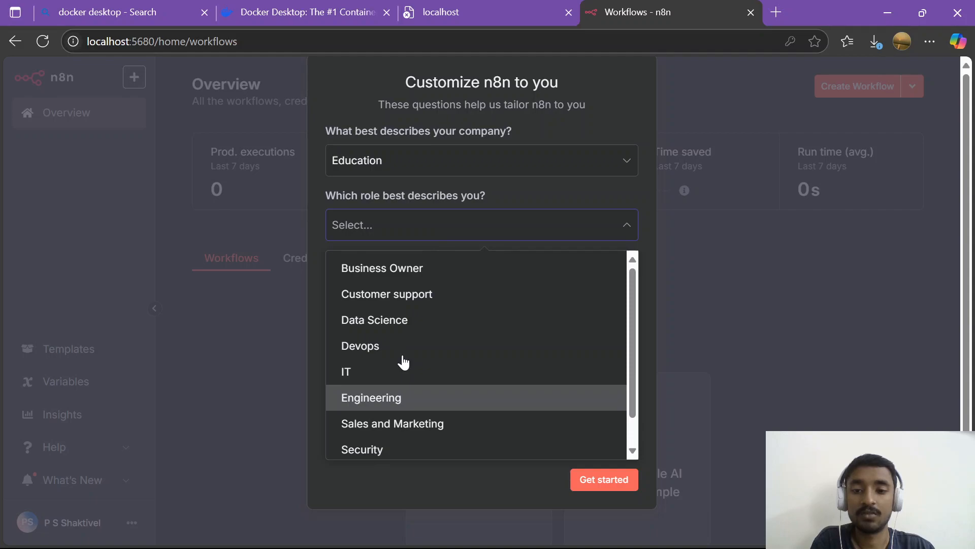
click(382, 325)
click(381, 328)
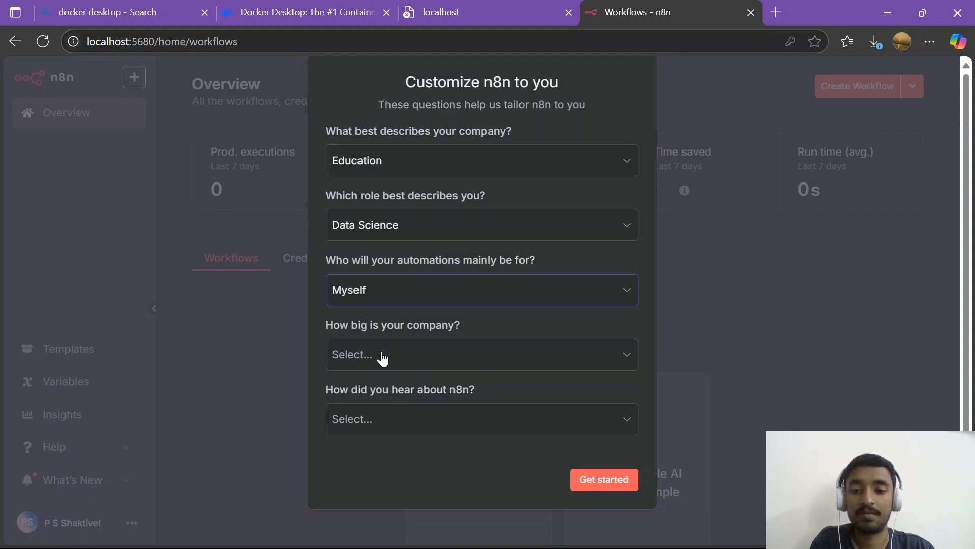
Step: Set the company size to "I'm not using n8n for work" and the referral source to LinkedIn, and submit the questionnaire
click(383, 358)
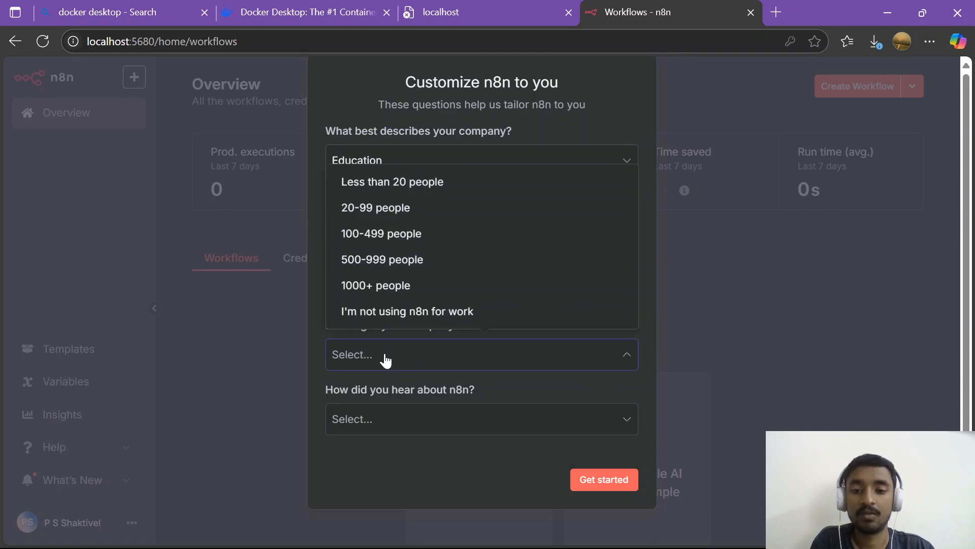
click(420, 312)
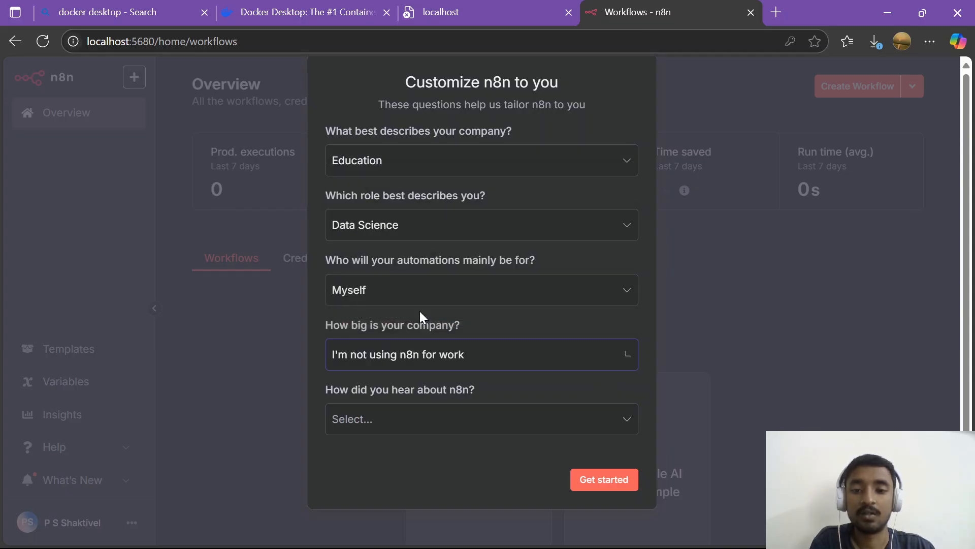
click(409, 417)
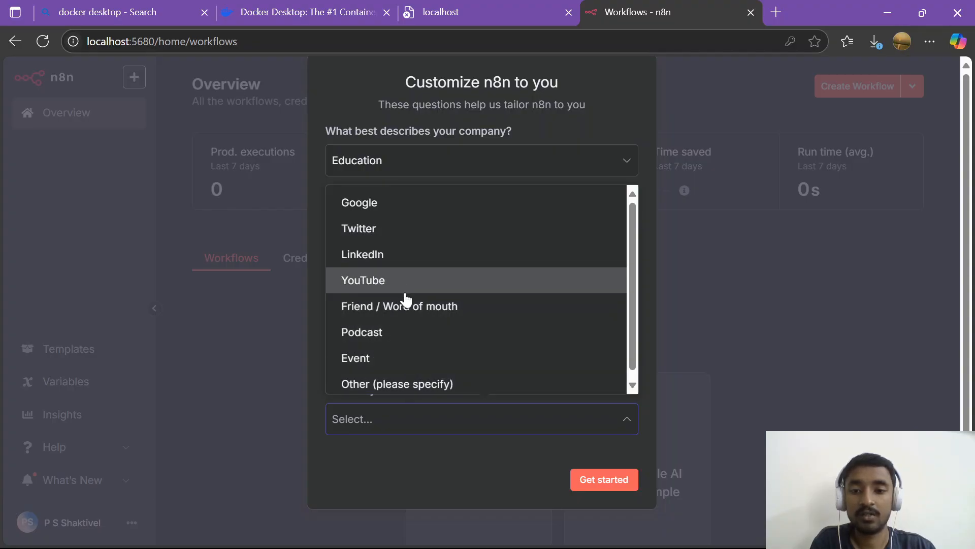
click(394, 253)
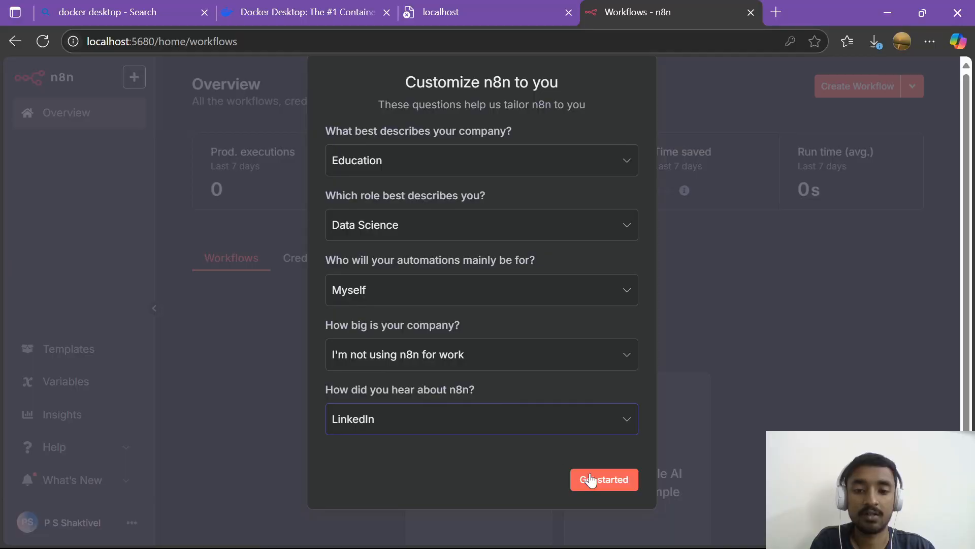
click(609, 485)
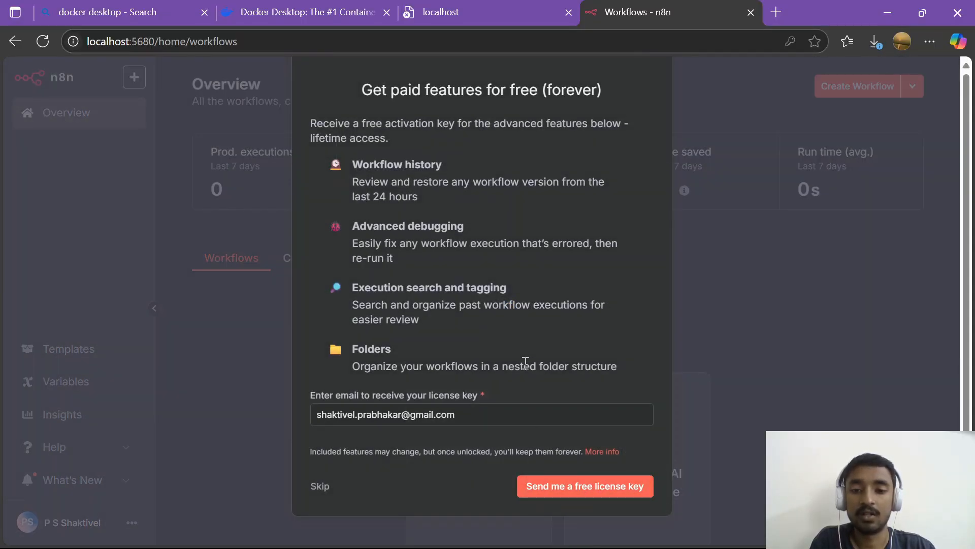
Step: Skip the free license key offer and create a new blank workflow
scroll(525, 363, down, 1)
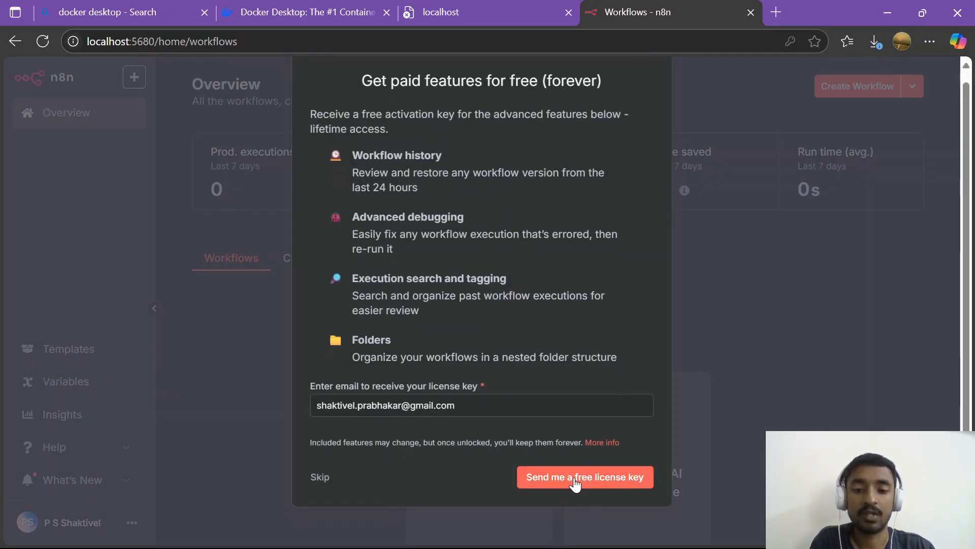
click(320, 479)
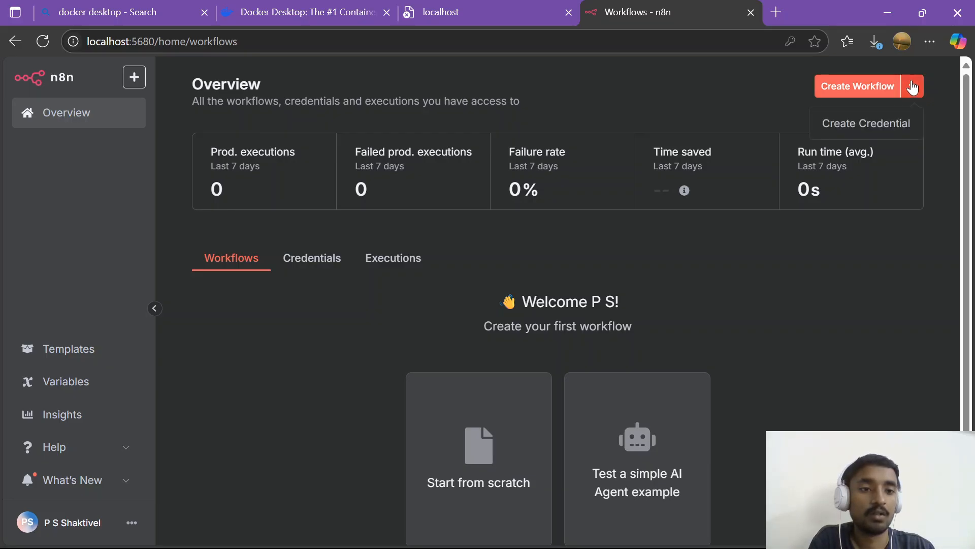
click(854, 94)
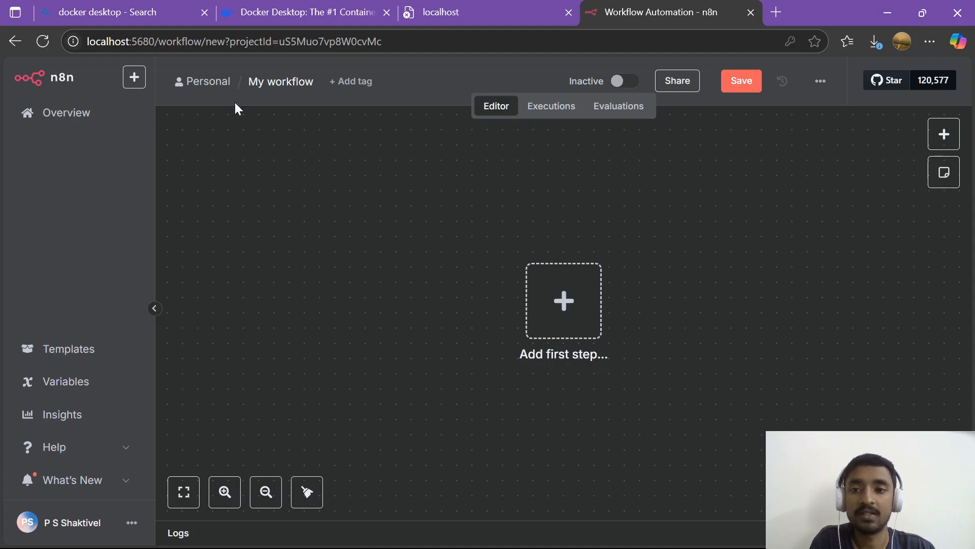
Step: Rename the new workflow as Sample
click(278, 78)
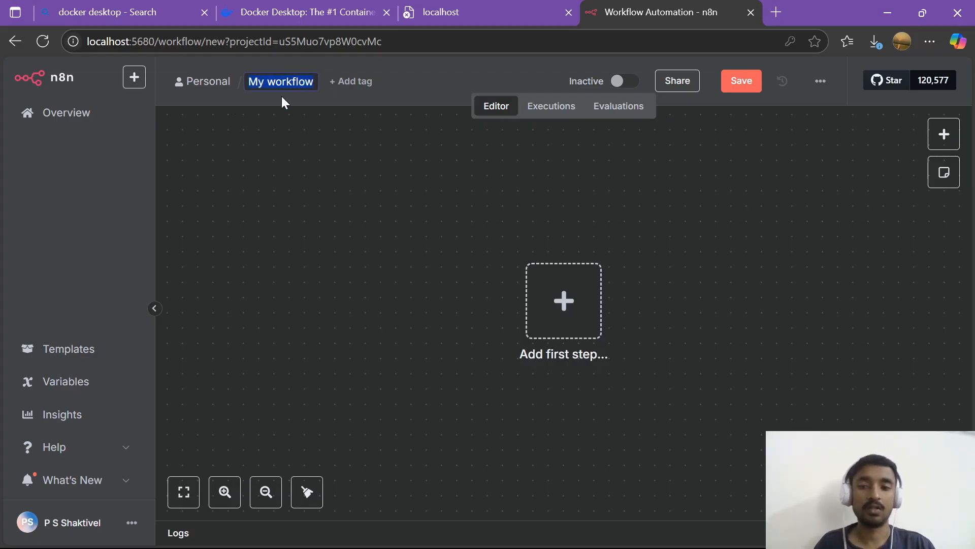
key(BackSpace)
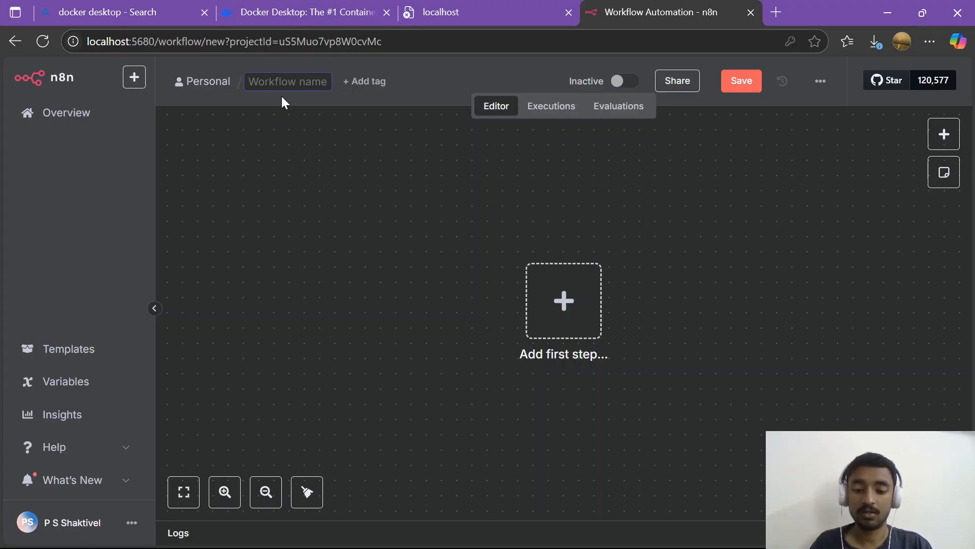
text(Sample)
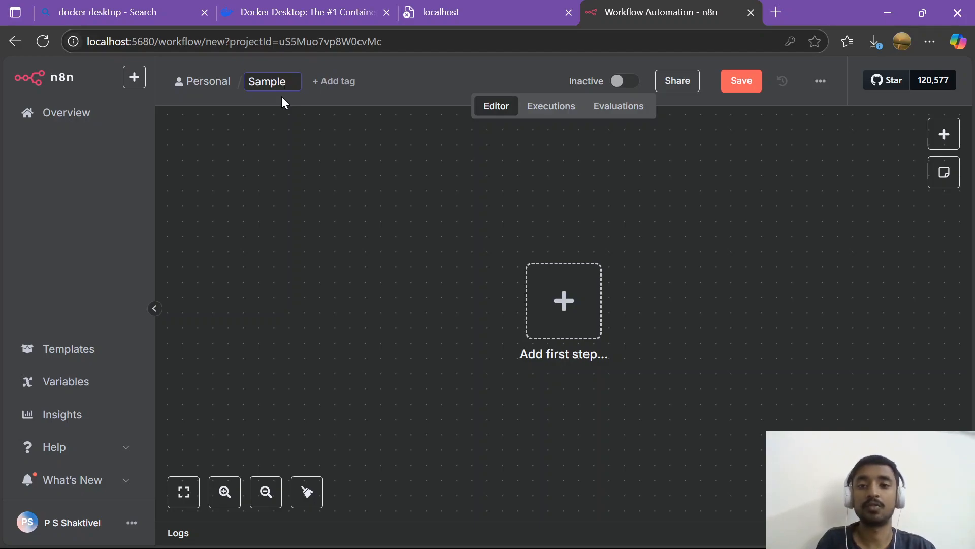
Step: Confirm the workflow name Sample and add a manual trigger node, placed in the upper-left area of the canvas
key(Return)
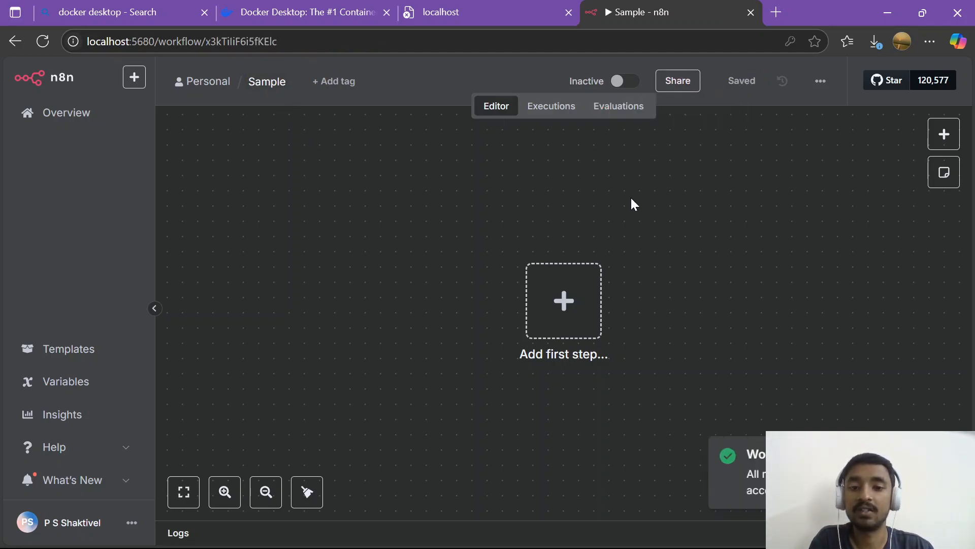
click(571, 300)
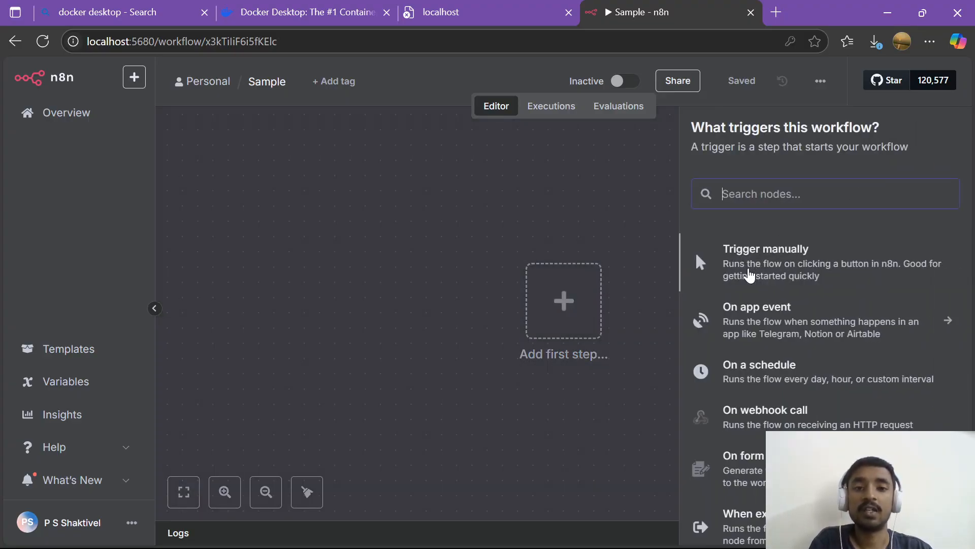
click(766, 265)
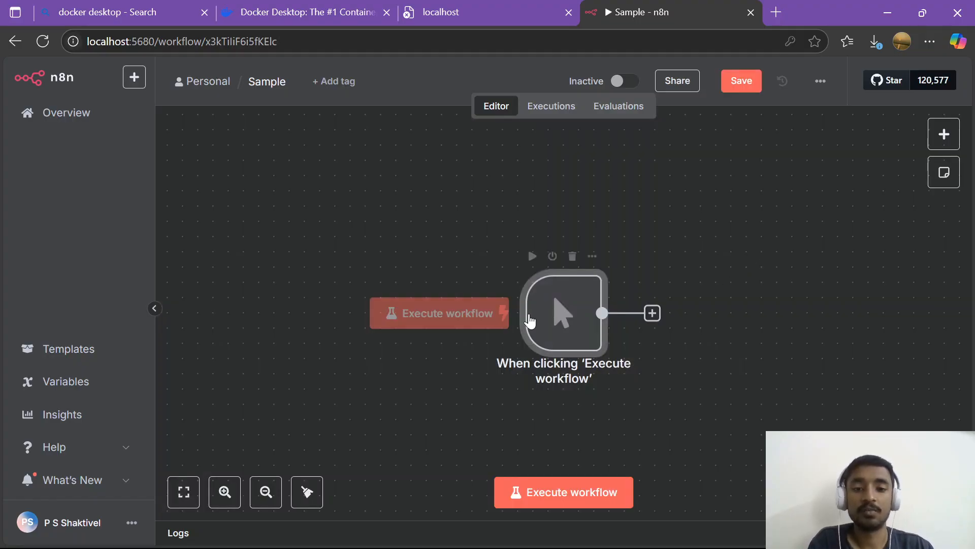
drag(441, 249, 334, 180)
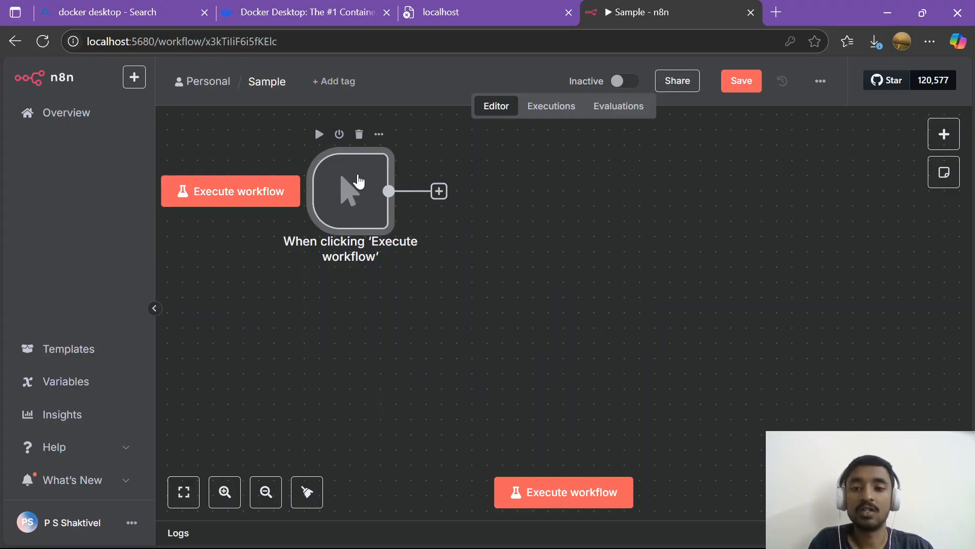
Step: Look up nodes to follow the manual trigger and examine the AI category, from AI Agent to Text Classifier
click(943, 134)
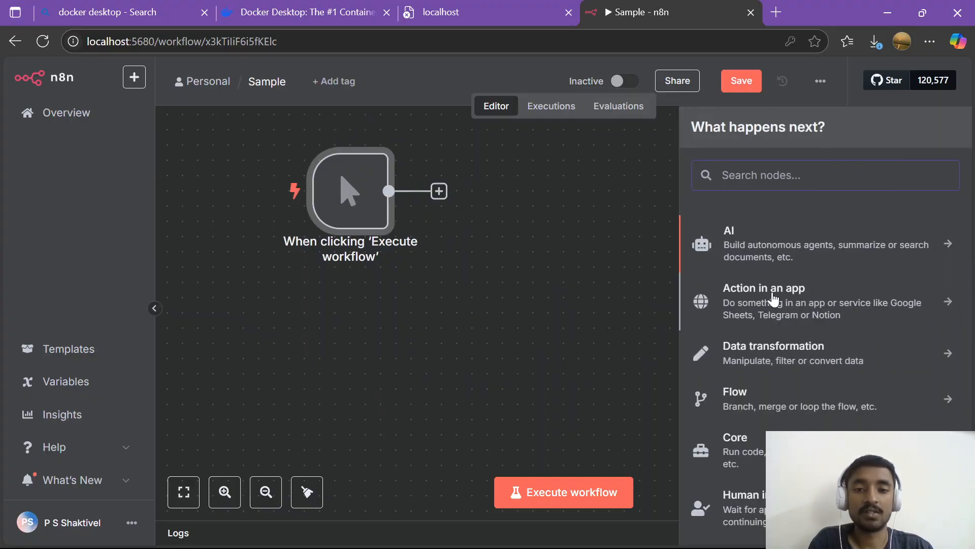
mouse_move(351, 228)
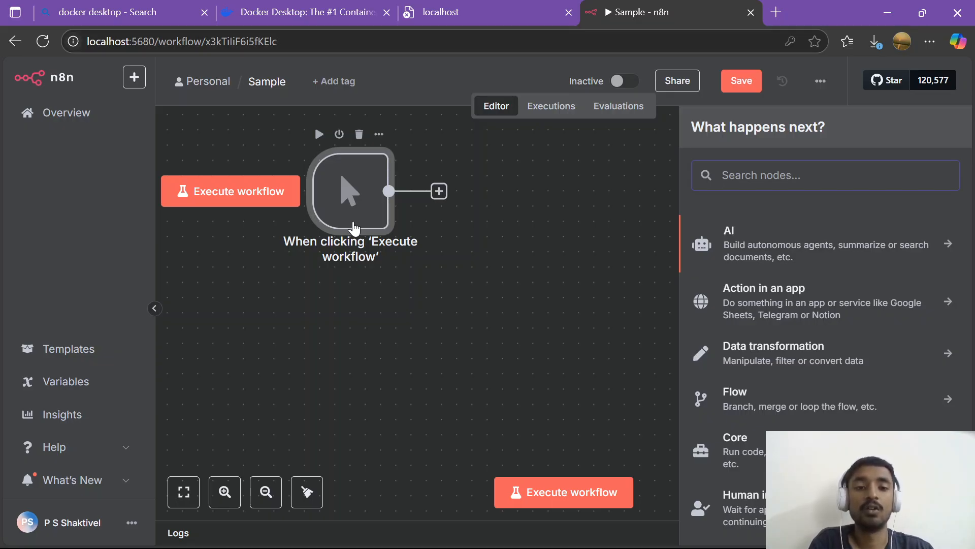
click(730, 242)
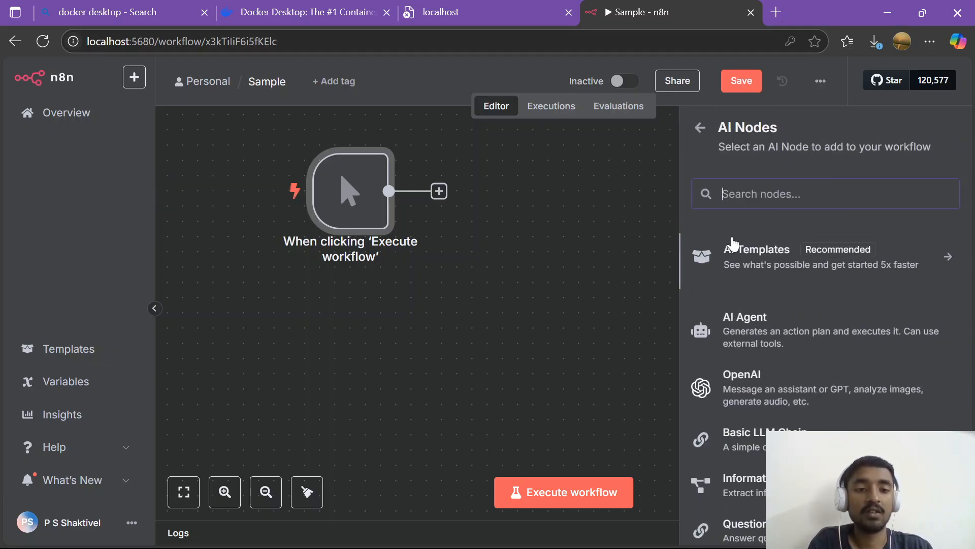
scroll(763, 265, down, 2)
scroll(747, 249, up, 2)
scroll(761, 356, down, 3)
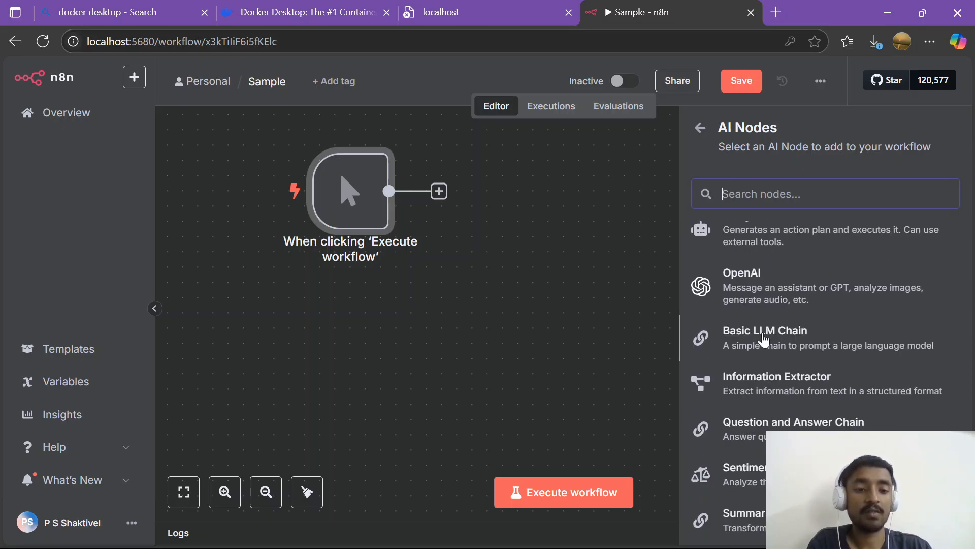
scroll(767, 396, down, 1)
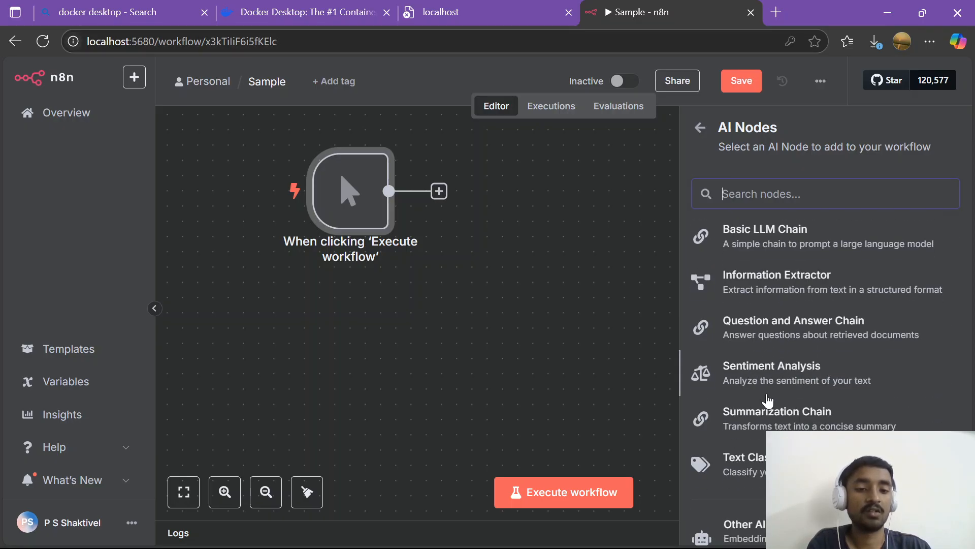
scroll(767, 356, down, 1)
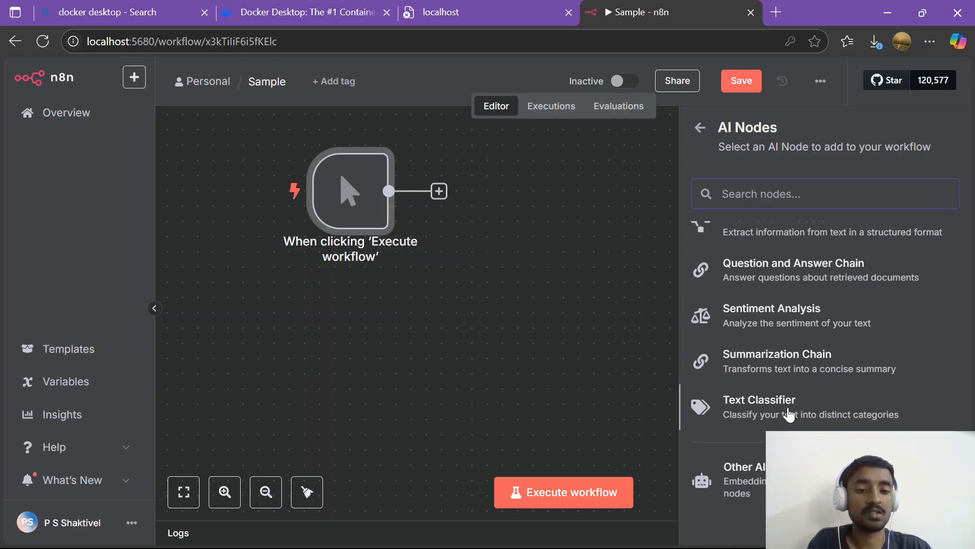
scroll(785, 399, up, 1)
scroll(772, 386, up, 4)
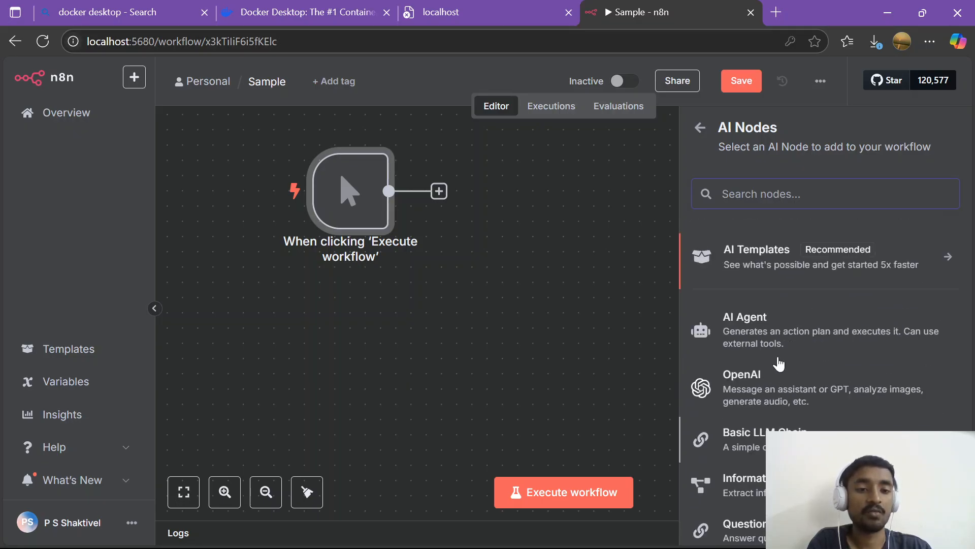
scroll(760, 330, down, 2)
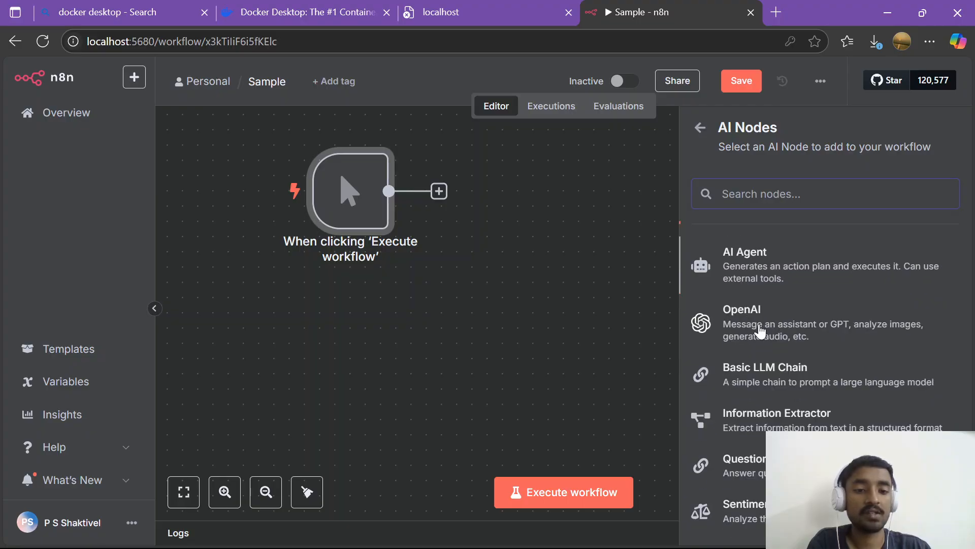
scroll(765, 295, down, 2)
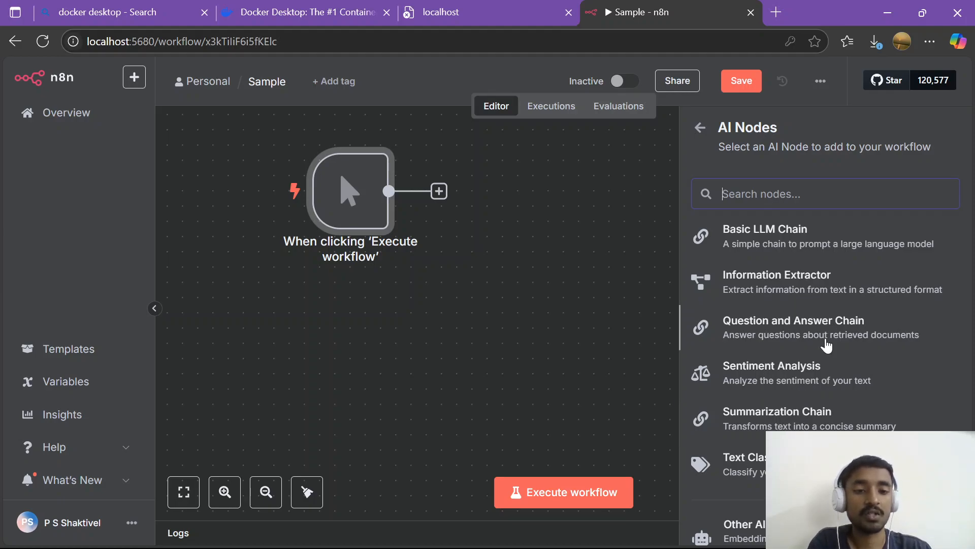
click(701, 128)
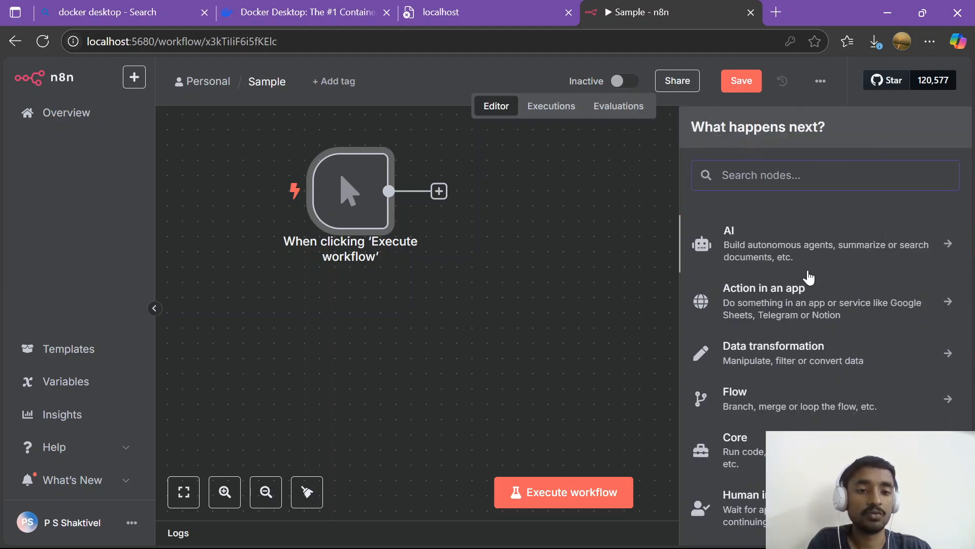
Step: Examine the app integrations available under Action in an app, including the AWS, GitHub and Google service nodes
click(805, 300)
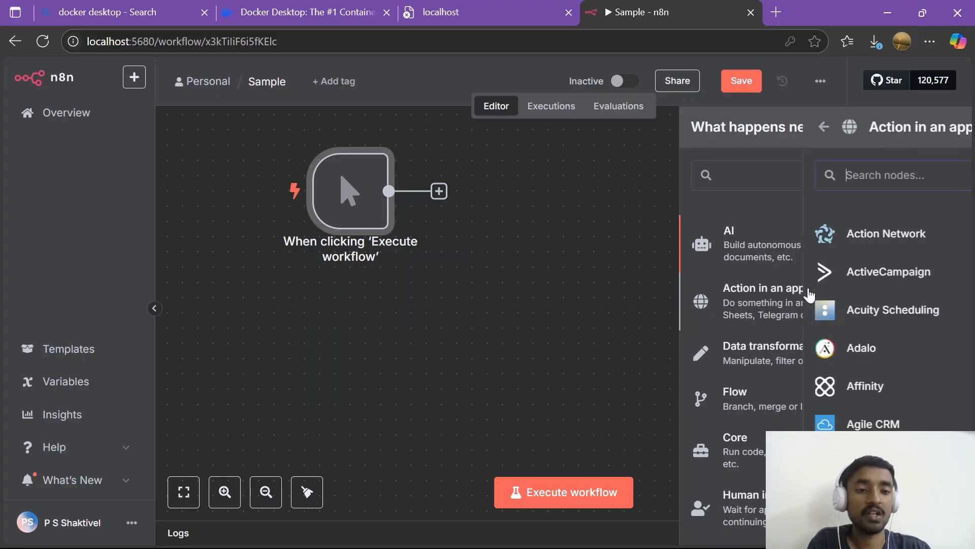
scroll(810, 269, down, 5)
scroll(763, 262, up, 1)
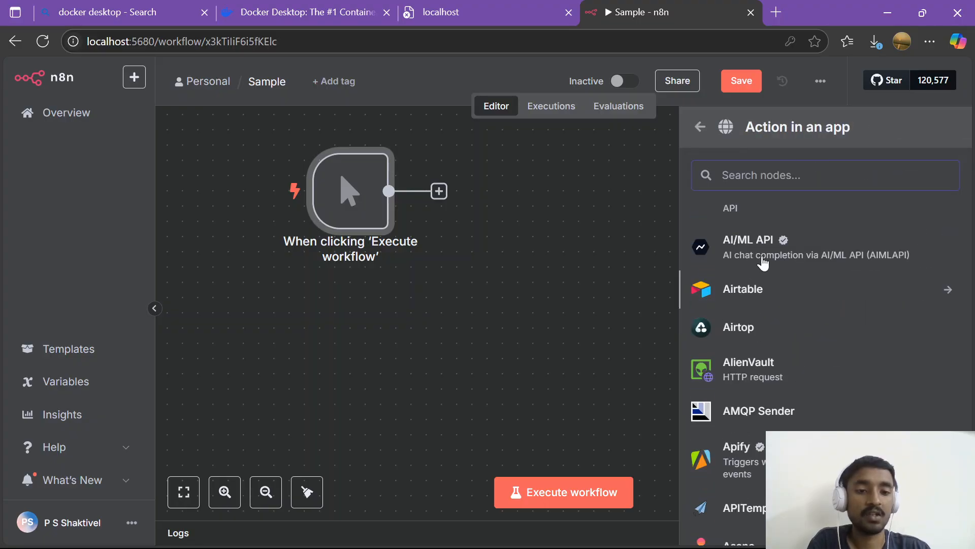
scroll(763, 263, up, 3)
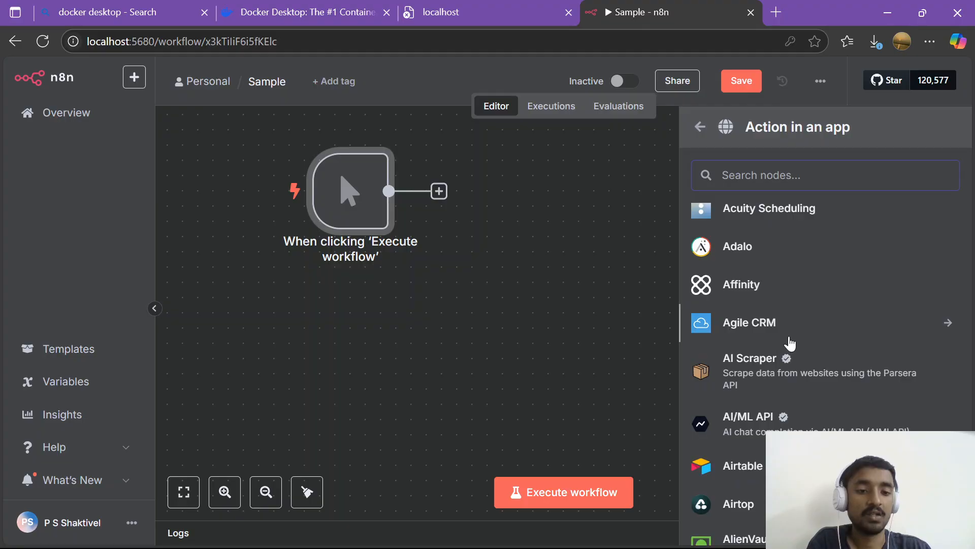
scroll(730, 370, down, 2)
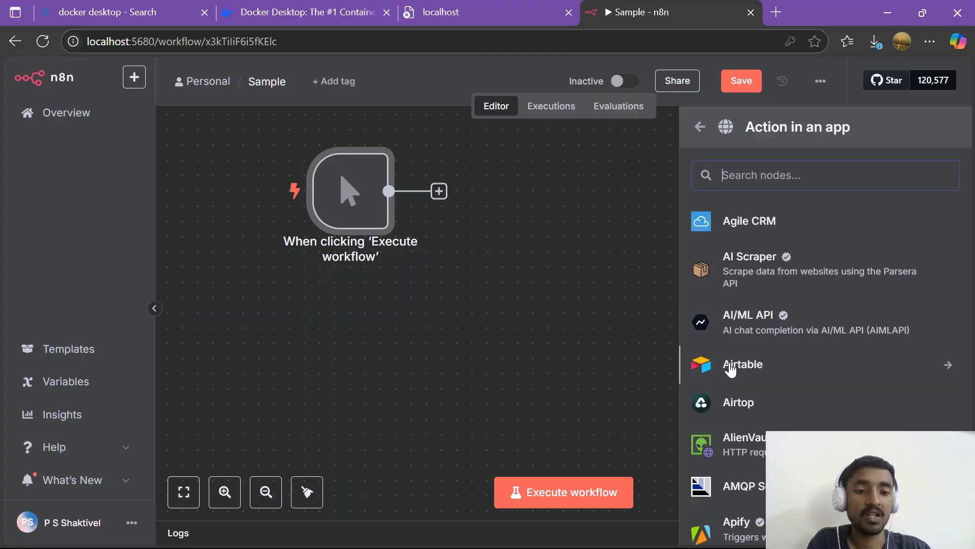
scroll(730, 370, down, 6)
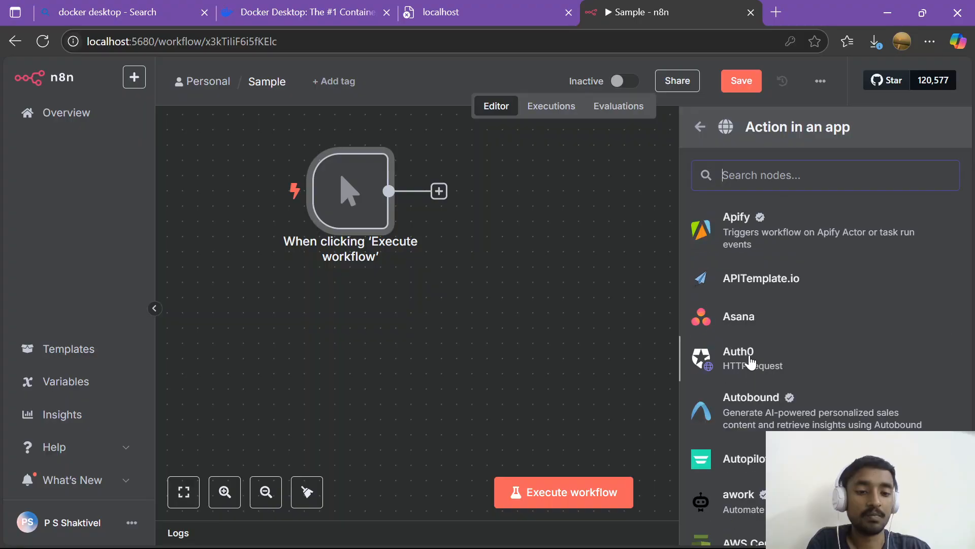
scroll(751, 360, down, 4)
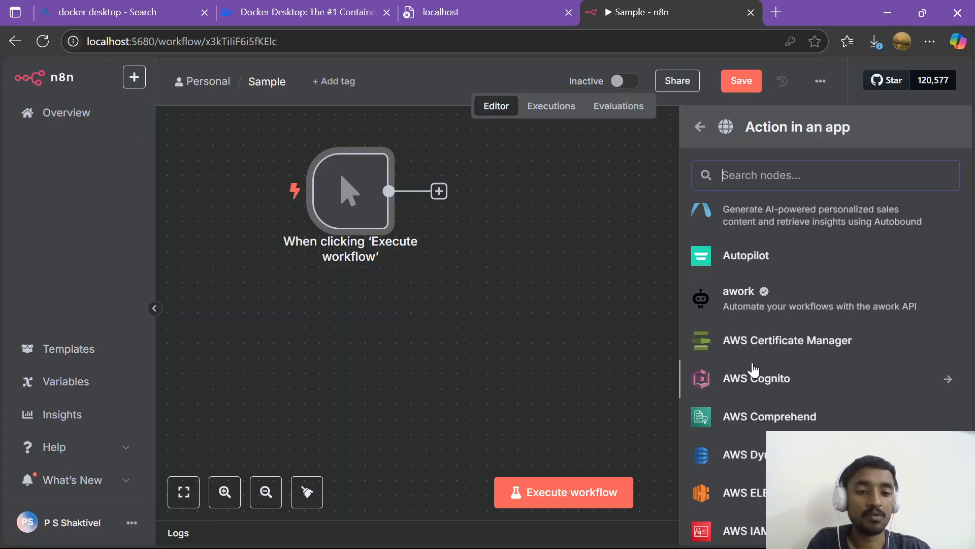
scroll(753, 370, down, 10)
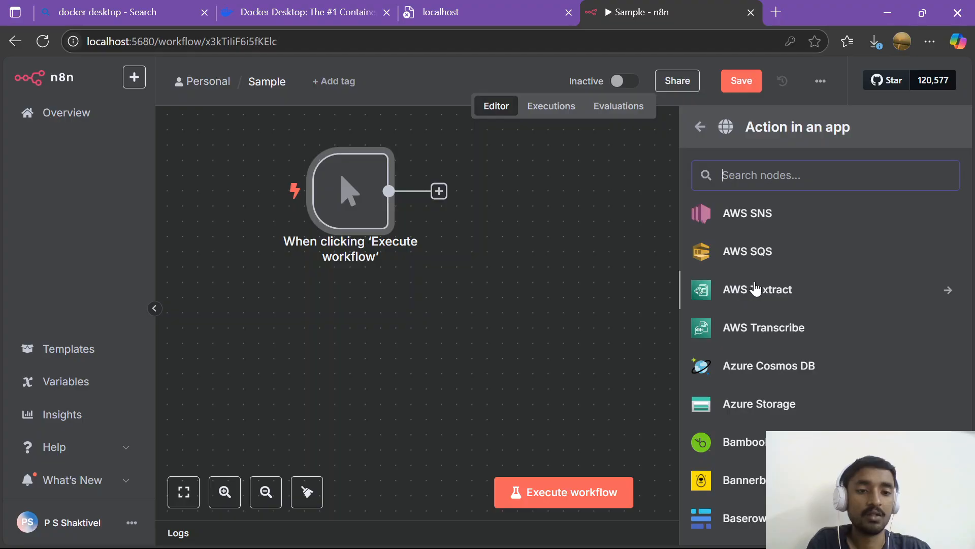
scroll(806, 360, up, 4)
scroll(807, 360, down, 4)
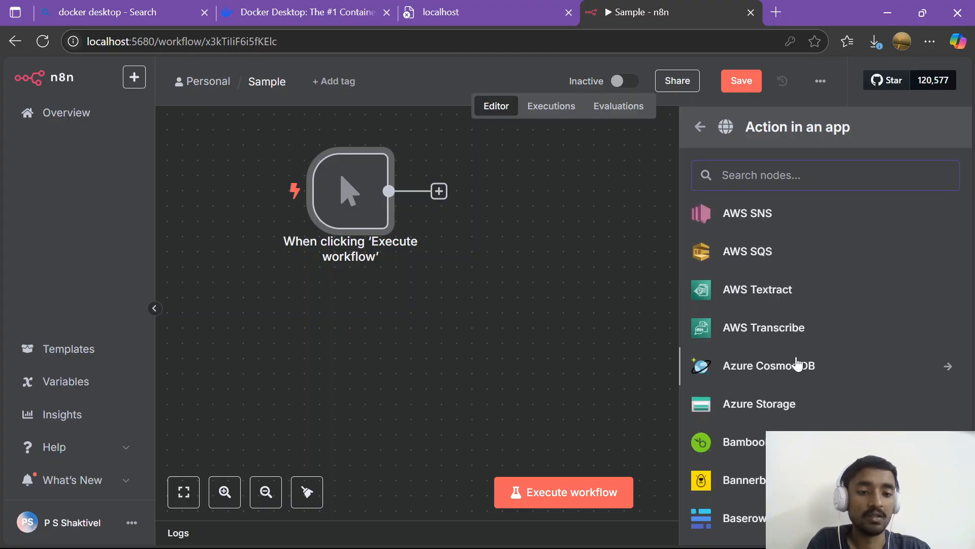
scroll(795, 360, down, 2)
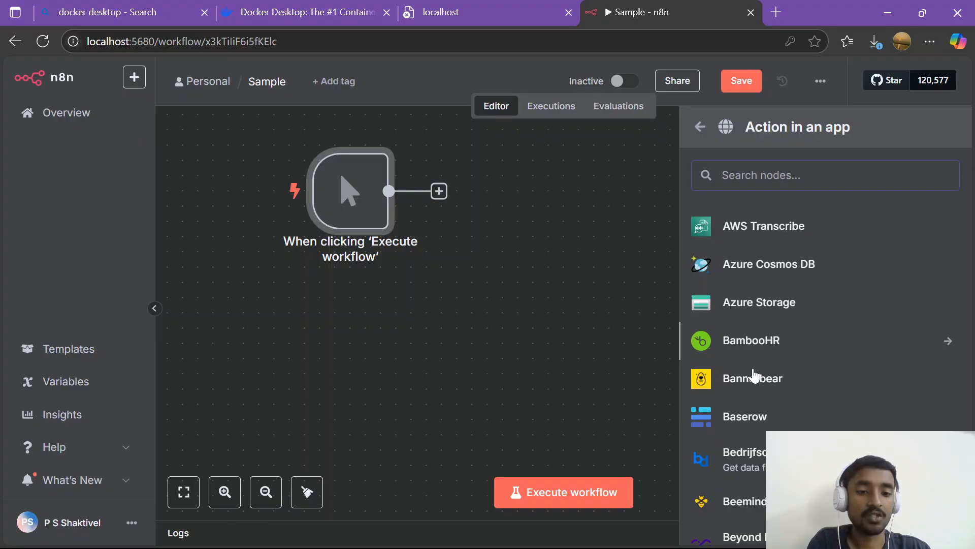
scroll(754, 376, down, 5)
scroll(767, 339, down, 12)
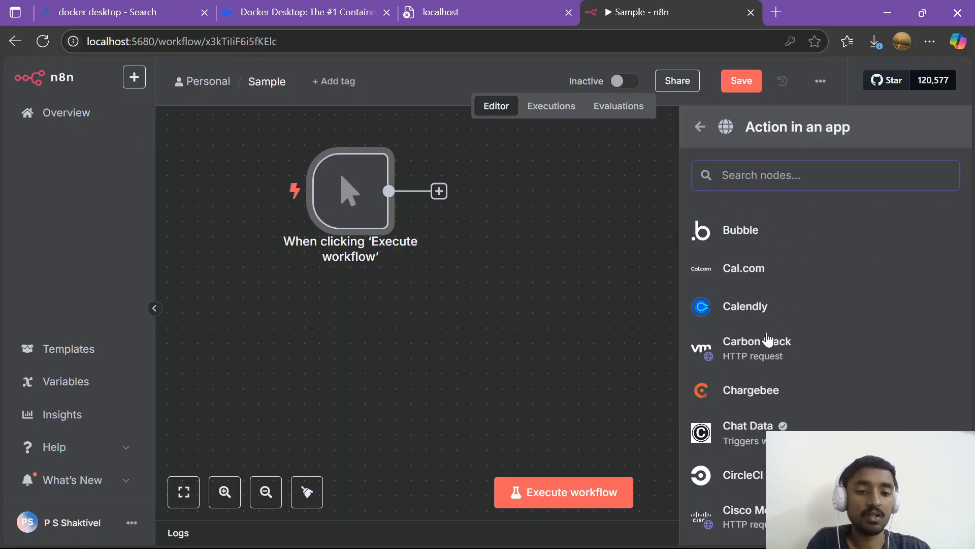
scroll(767, 335, down, 15)
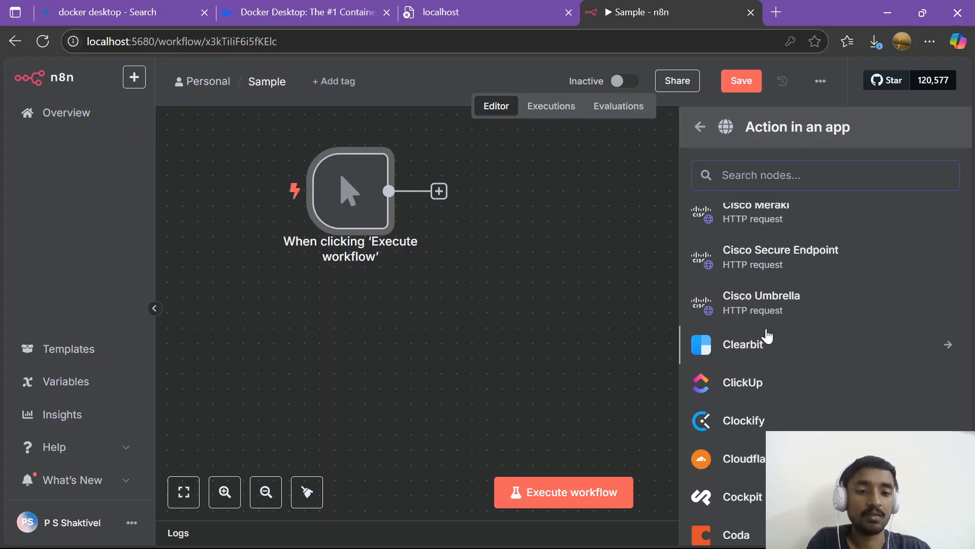
scroll(767, 333, down, 18)
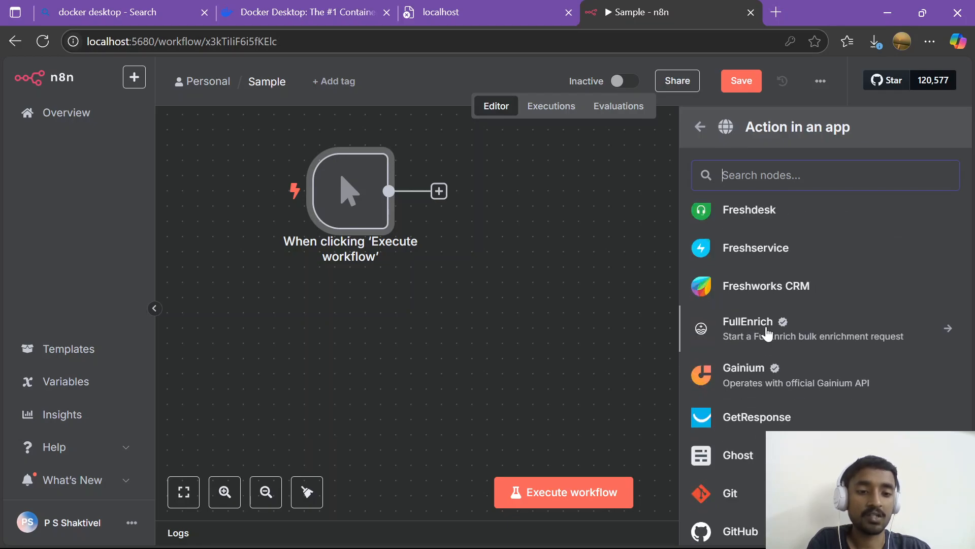
scroll(768, 333, down, 3)
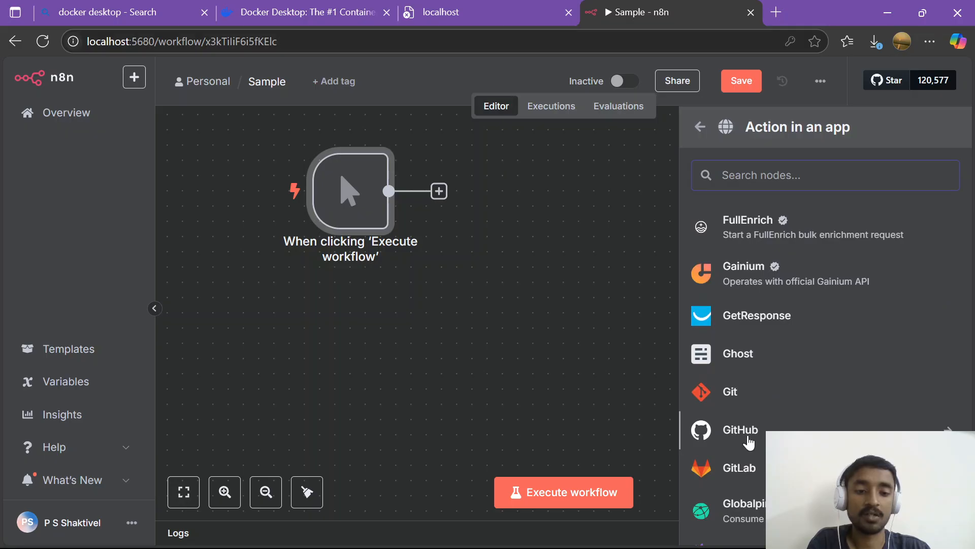
scroll(750, 440, down, 4)
scroll(753, 433, down, 4)
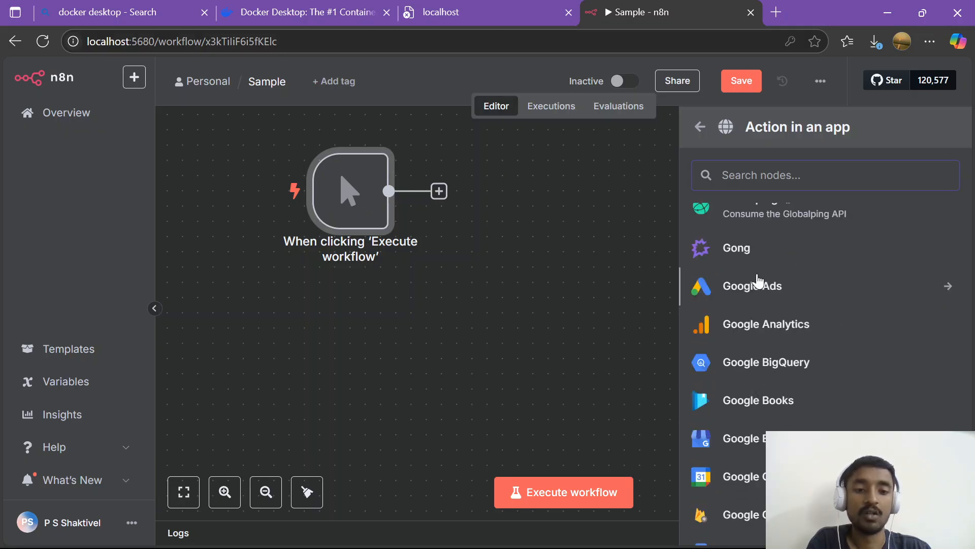
scroll(766, 284, down, 8)
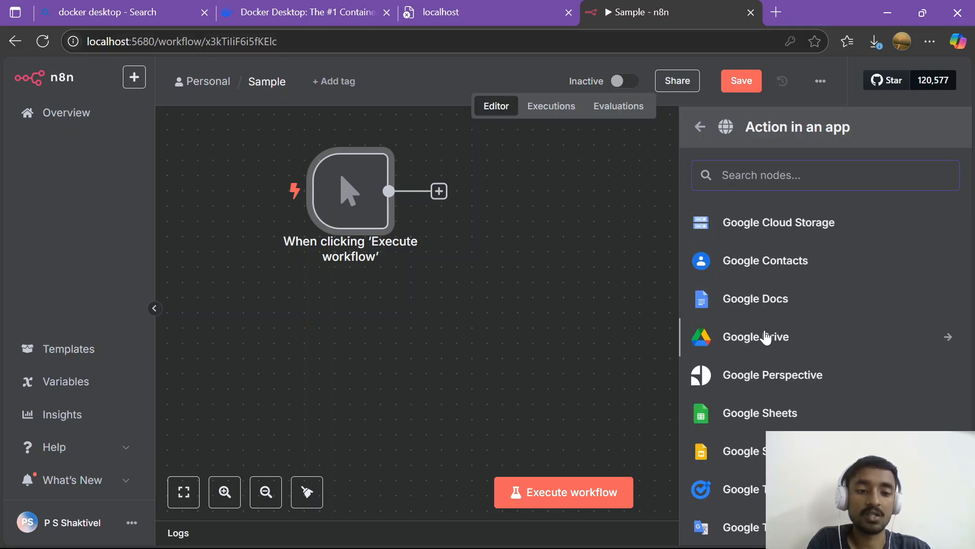
scroll(766, 339, down, 8)
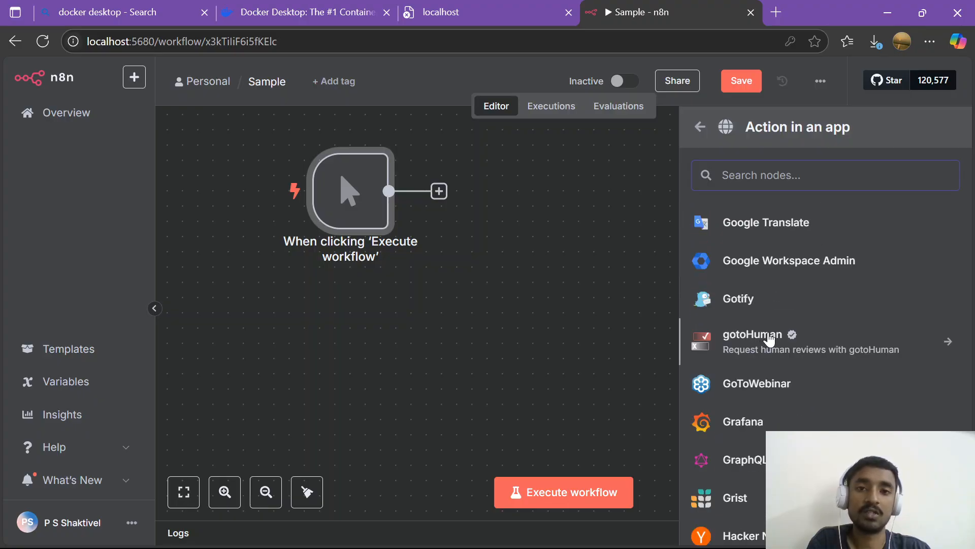
scroll(776, 329, down, 8)
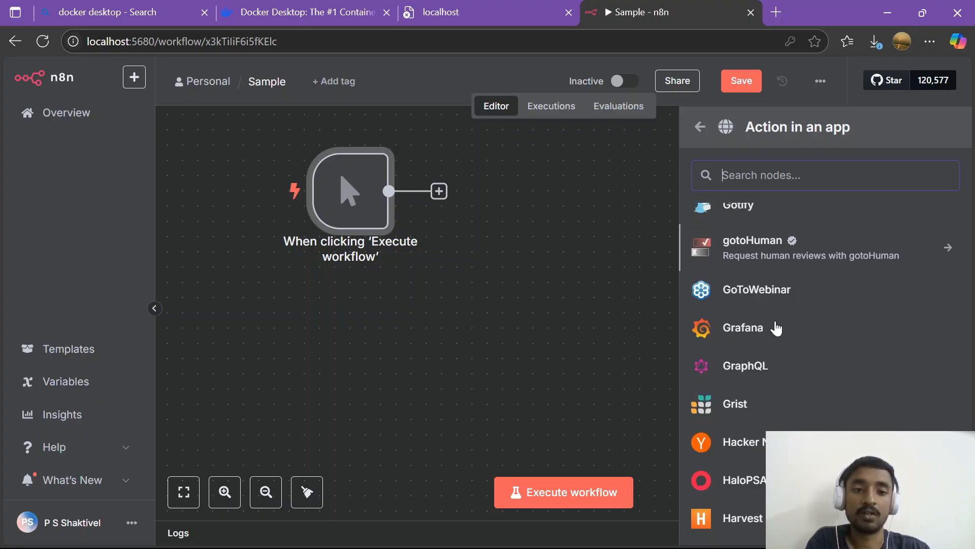
scroll(714, 323, down, 10)
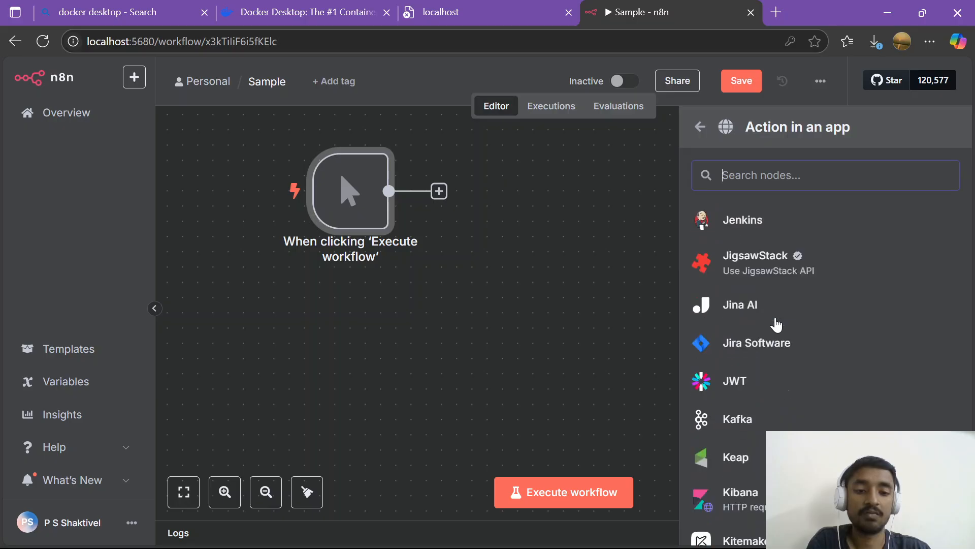
click(700, 127)
Step: Examine the Data transformation nodes, from Code, Filter and Aggregate through the Convert data group to Rename Keys and Sort
scroll(732, 229, down, 3)
scroll(749, 259, up, 3)
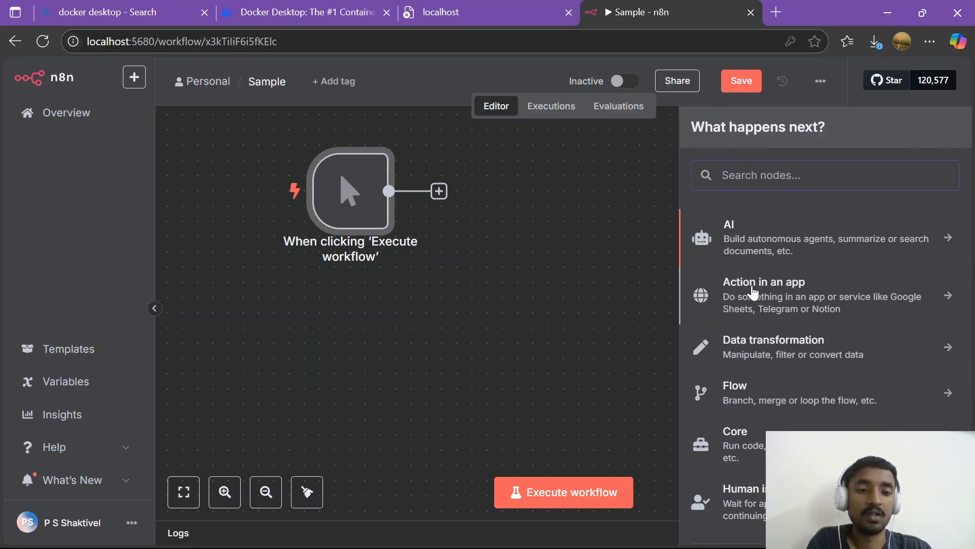
click(770, 337)
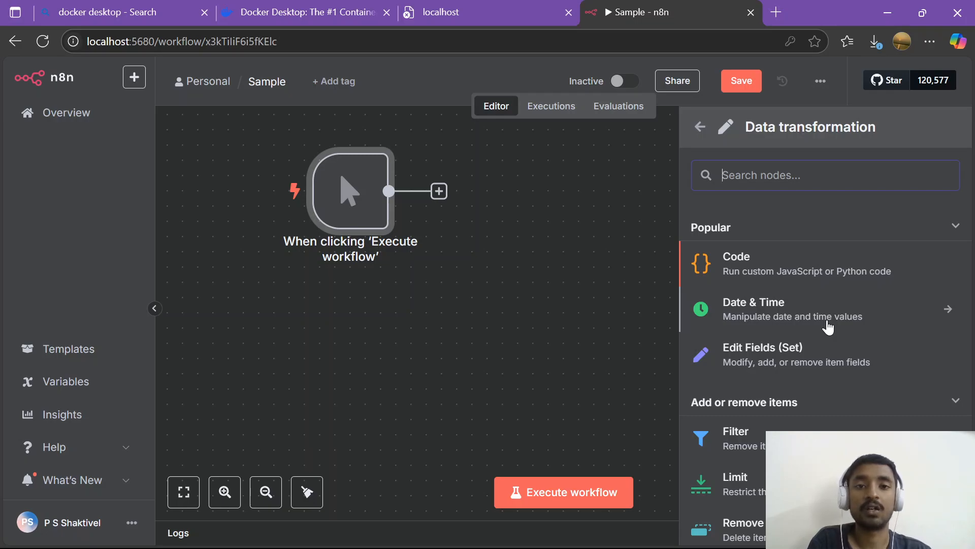
scroll(843, 370, down, 4)
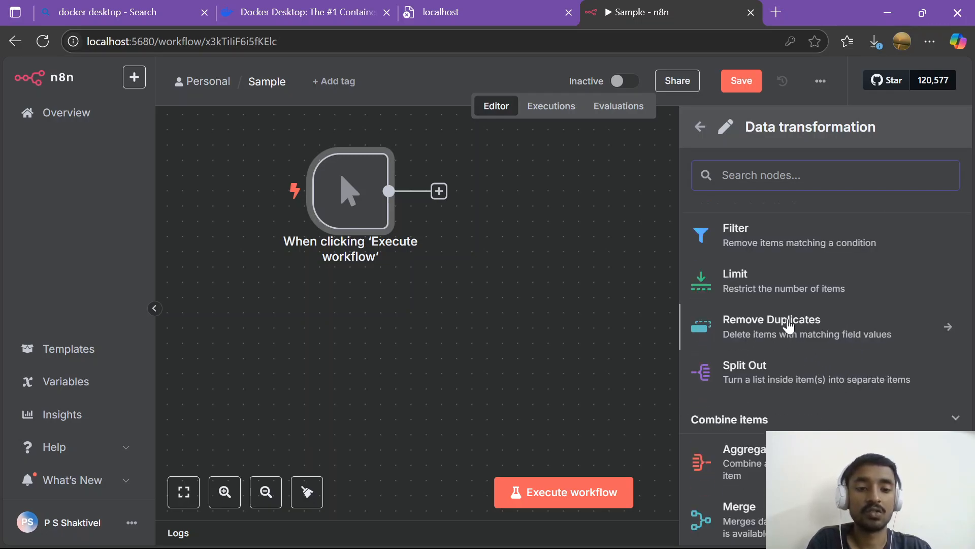
scroll(757, 349, down, 2)
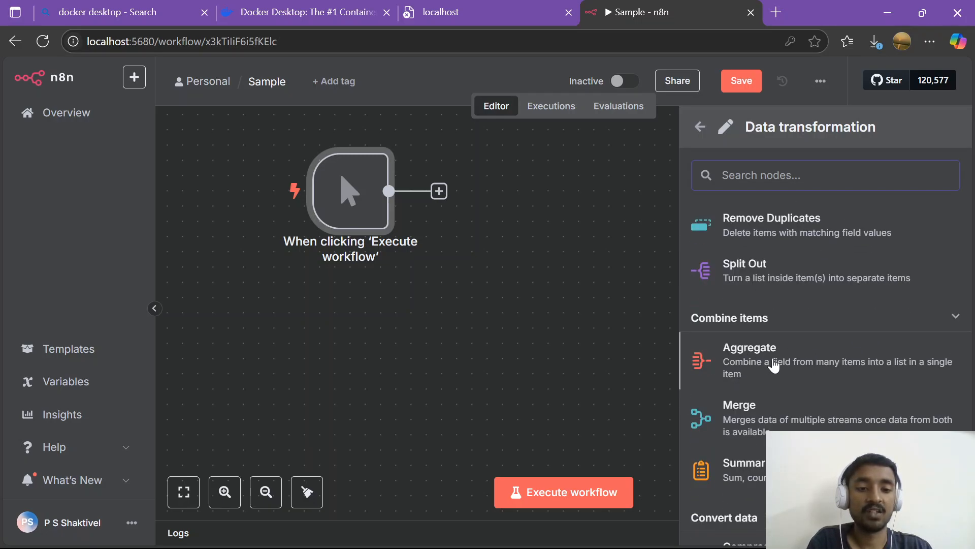
scroll(762, 414, down, 2)
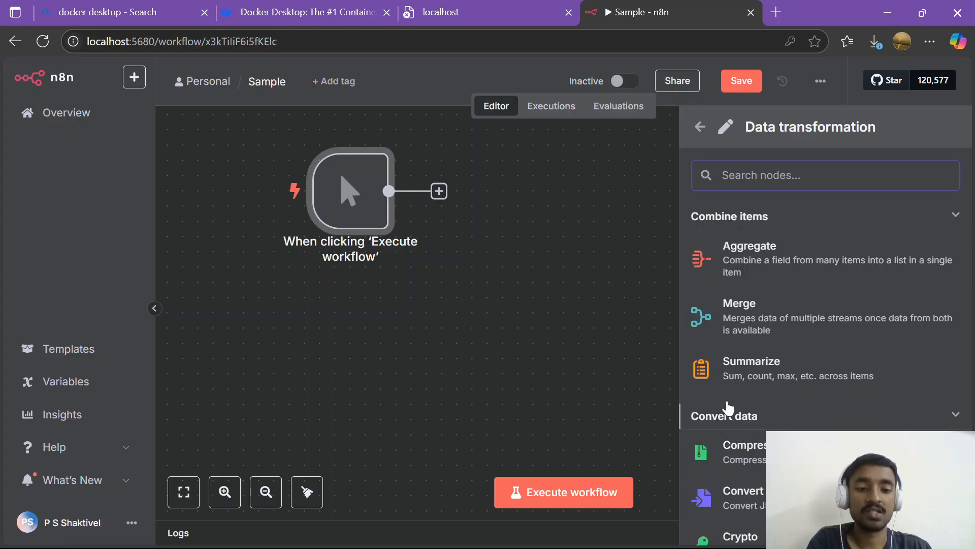
scroll(755, 397, down, 2)
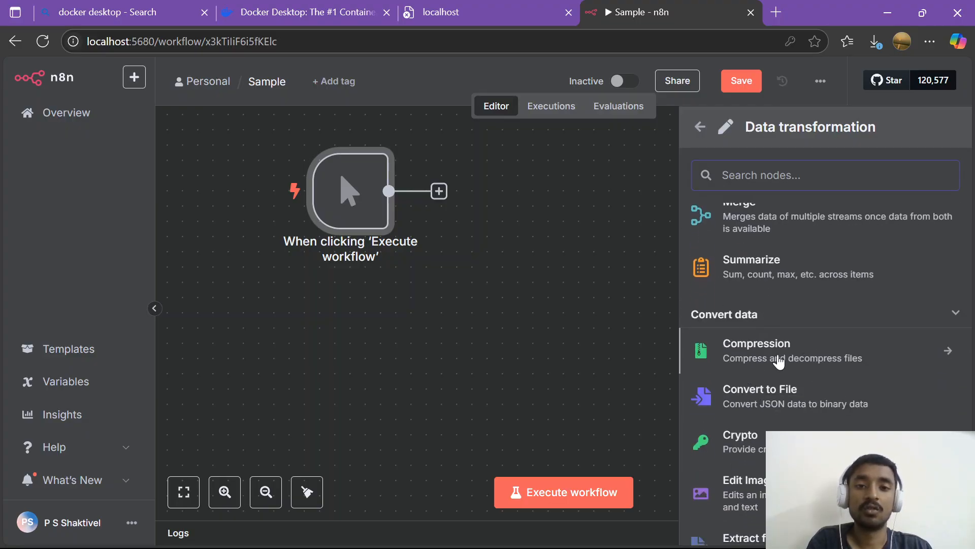
scroll(751, 416, down, 2)
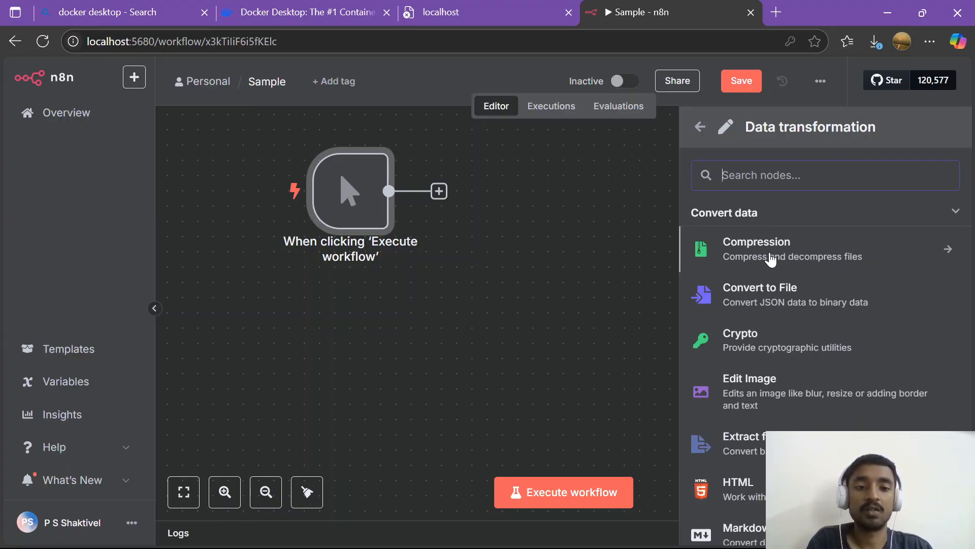
scroll(796, 351, down, 2)
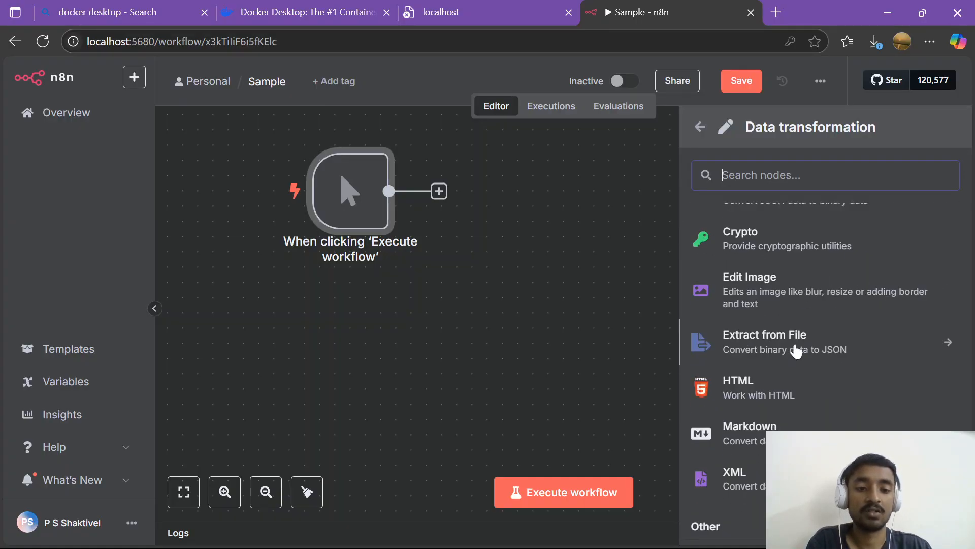
scroll(796, 350, down, 2)
scroll(781, 344, up, 2)
scroll(782, 345, down, 3)
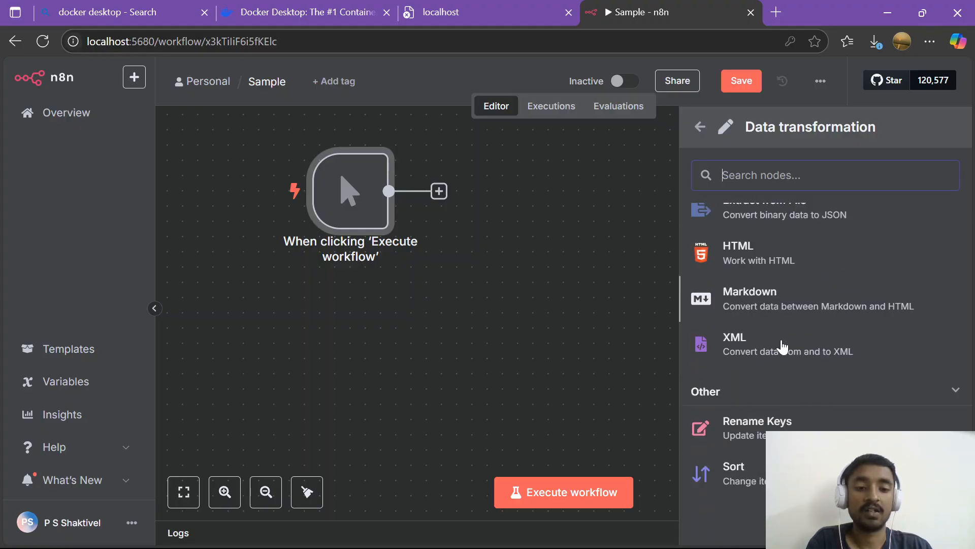
scroll(784, 341, up, 12)
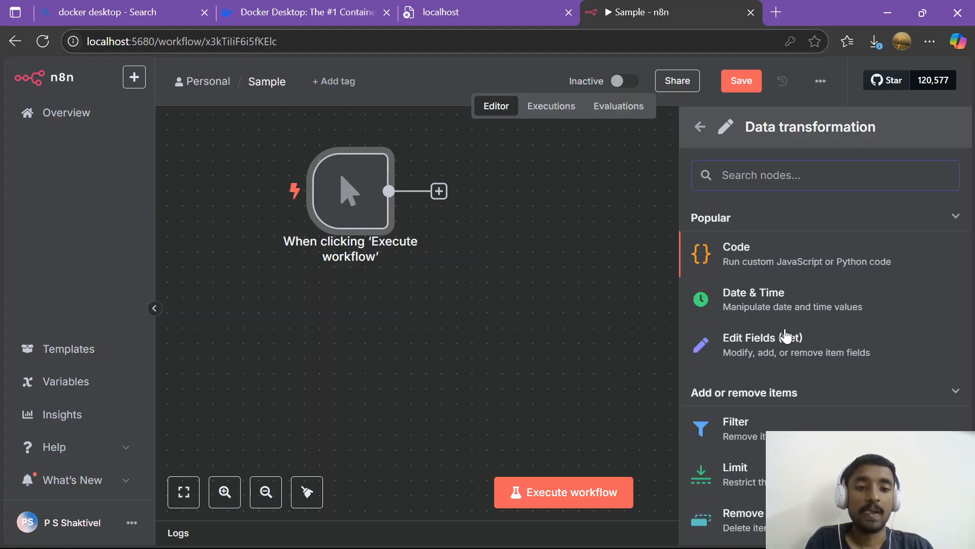
Step: Try out a Code node connected after the manual trigger, view its parameters and delete it from the canvas
click(735, 262)
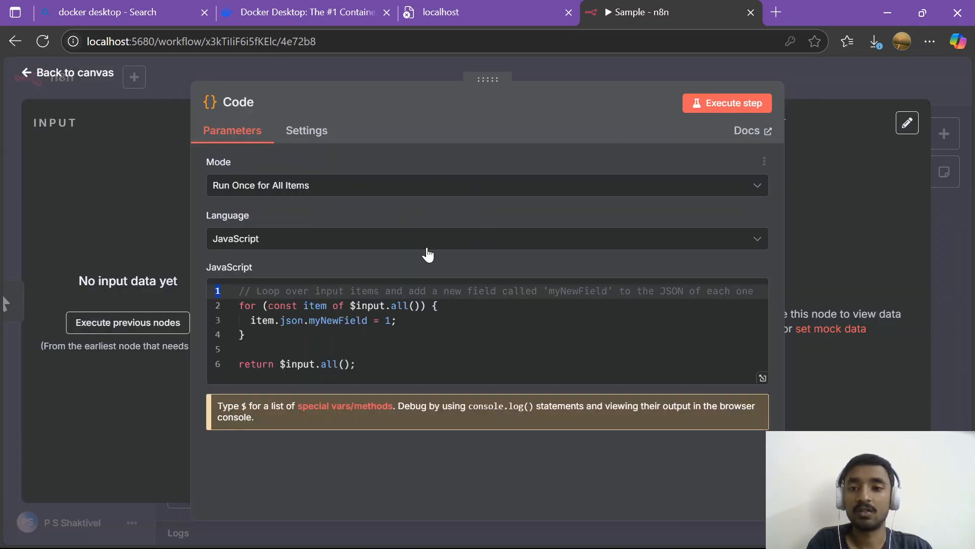
click(158, 72)
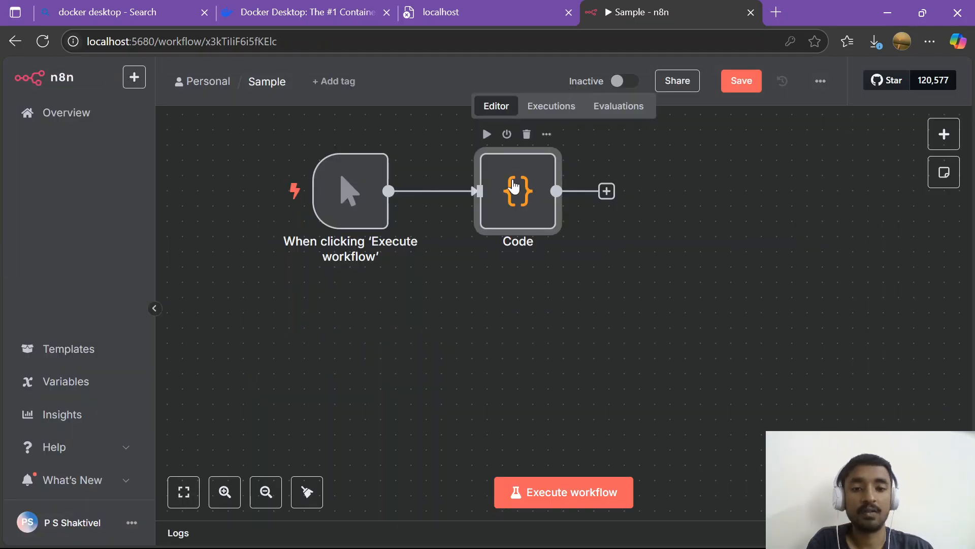
key(Delete)
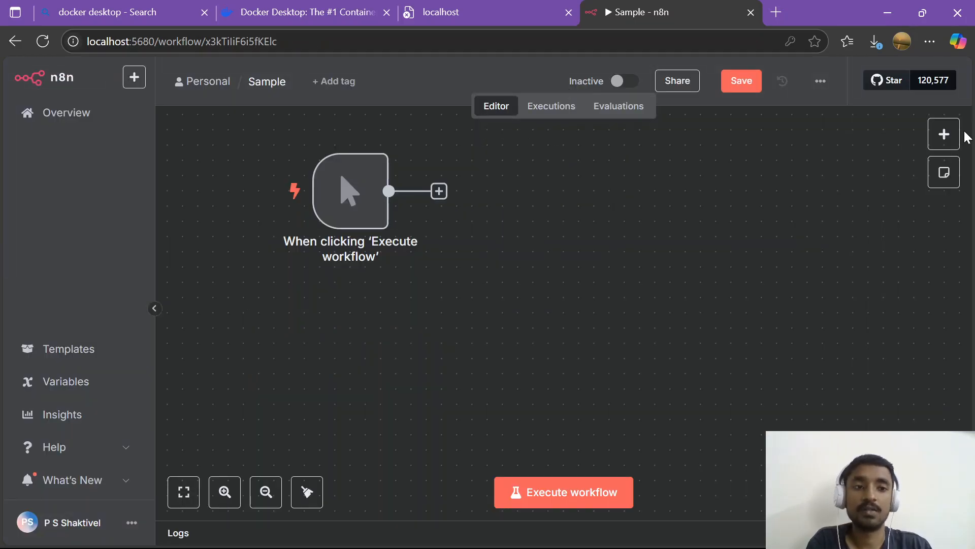
Step: Examine the Flow nodes, from Filter, If and Loop Over Items to Stop and Error, Switch and Wait
click(944, 134)
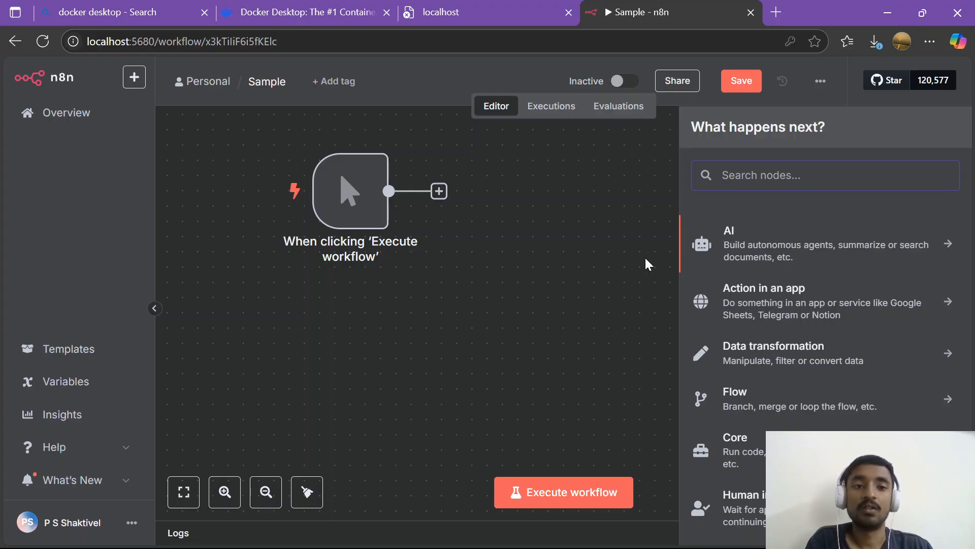
scroll(700, 274, down, 2)
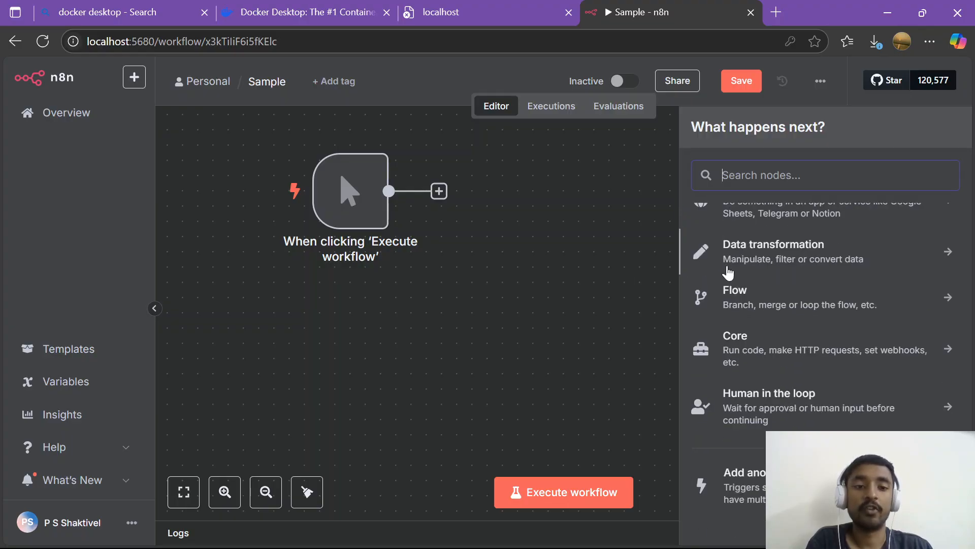
click(789, 302)
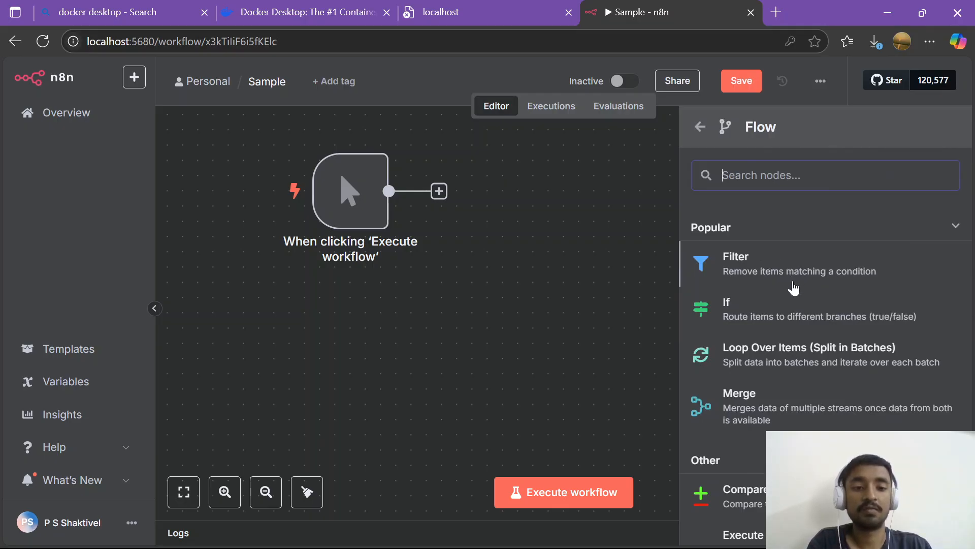
scroll(806, 351, down, 4)
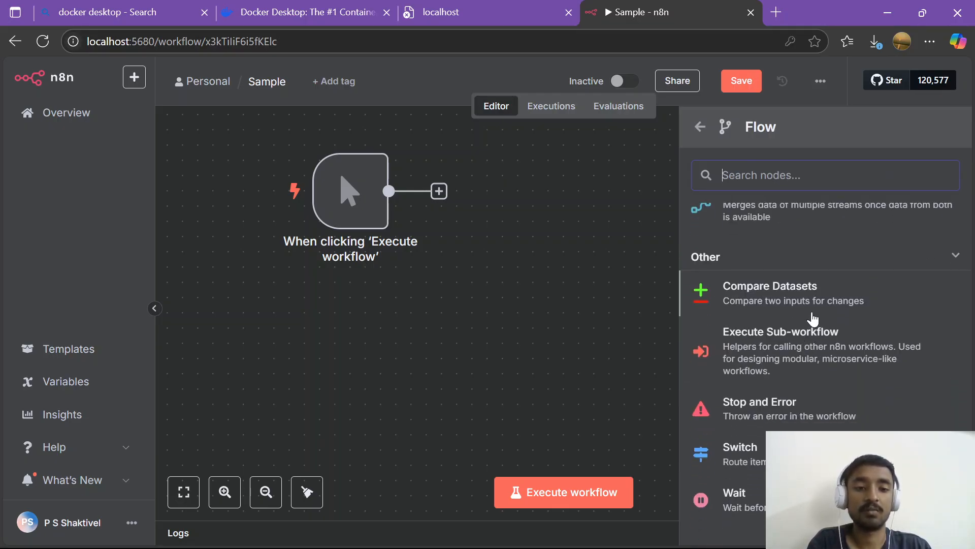
scroll(791, 315, down, 1)
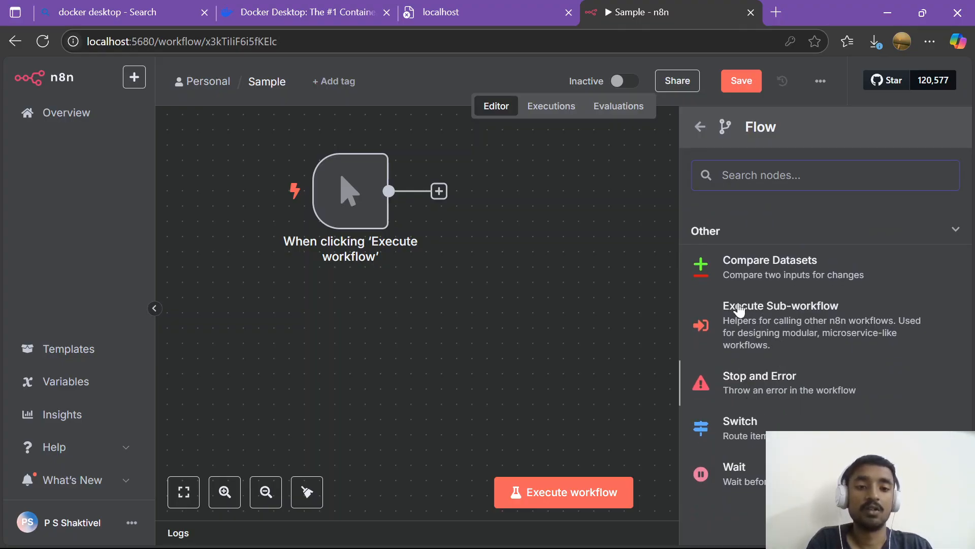
click(700, 130)
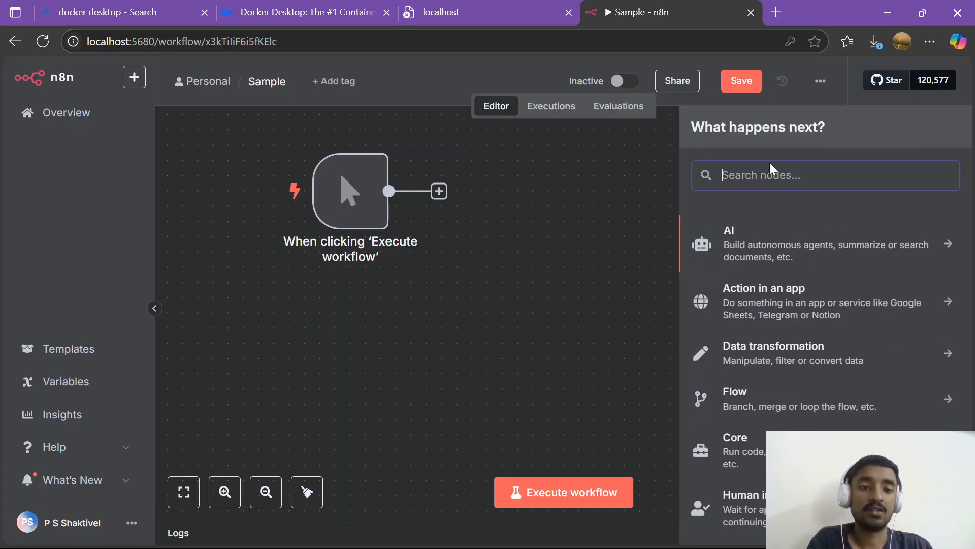
Step: Examine the trigger types available for adding another trigger, including app event, schedule, webhook call, form submission and chat message
scroll(757, 299, down, 3)
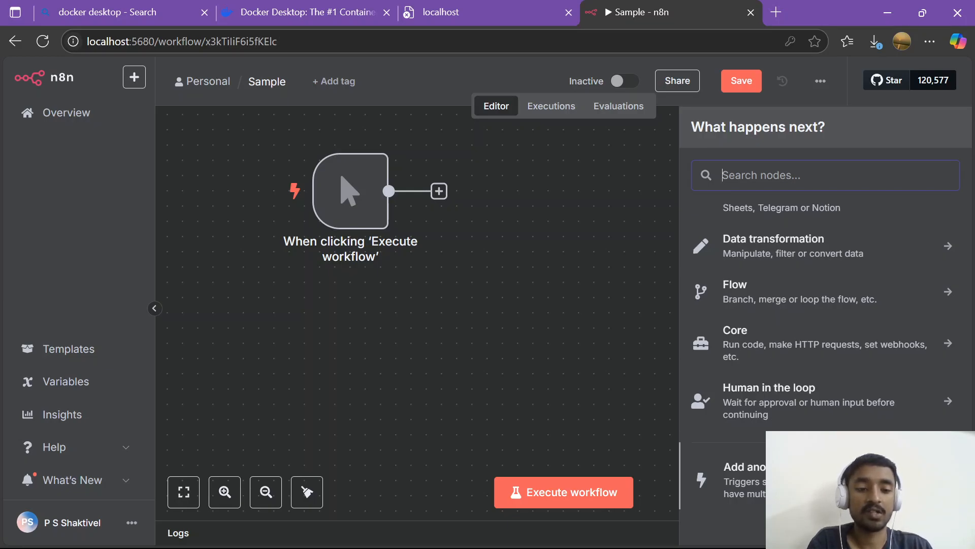
click(794, 478)
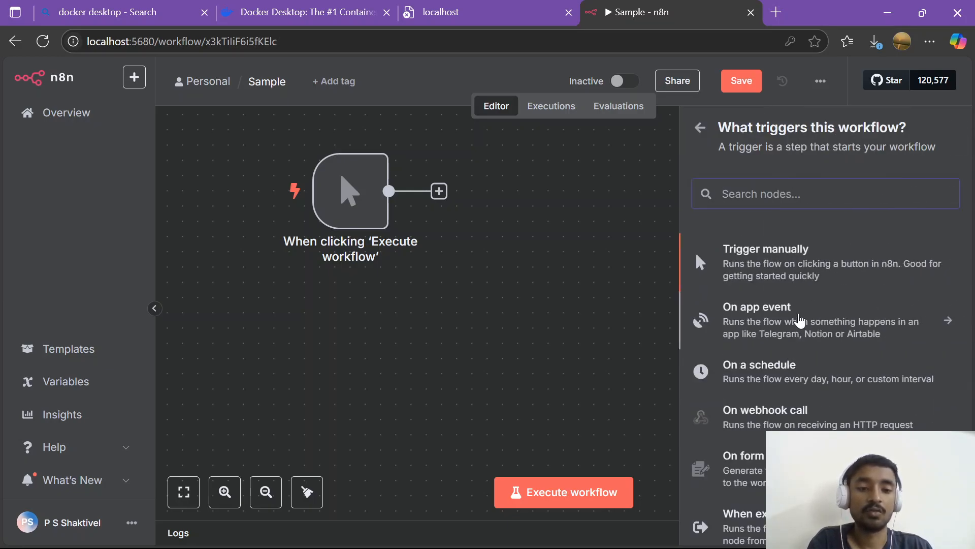
scroll(800, 319, down, 2)
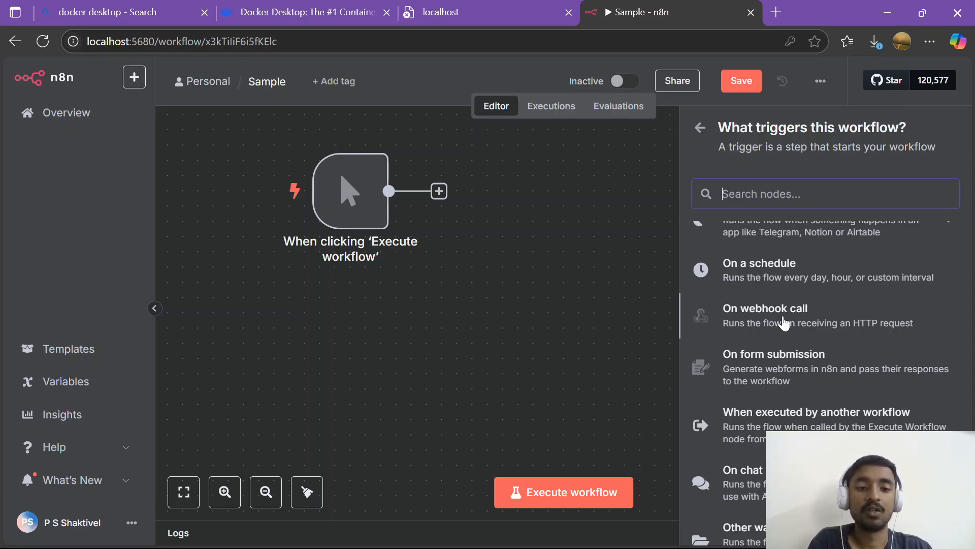
scroll(784, 323, down, 1)
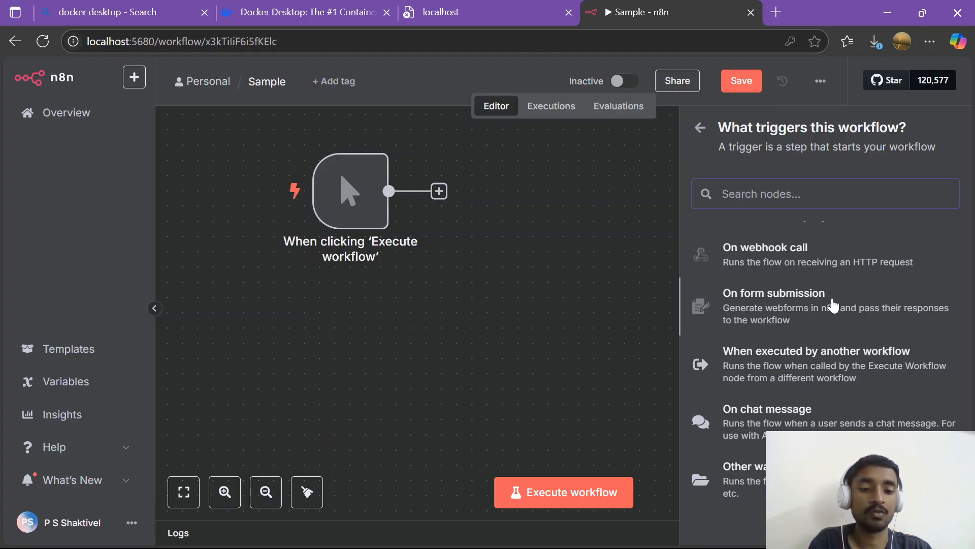
scroll(836, 324, up, 2)
scroll(835, 324, up, 1)
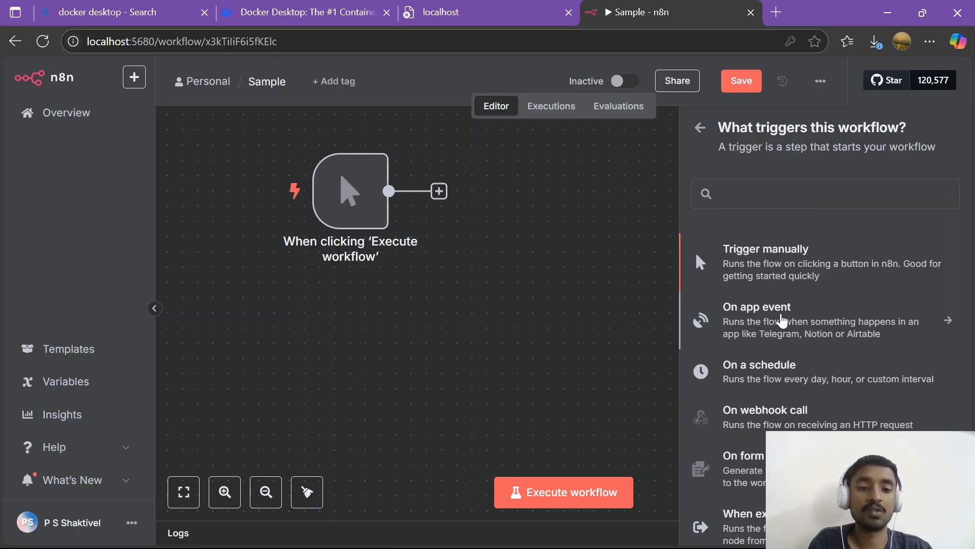
Step: Search the app event triggers for gmail and examine Gmail's triggers and message actions
click(777, 321)
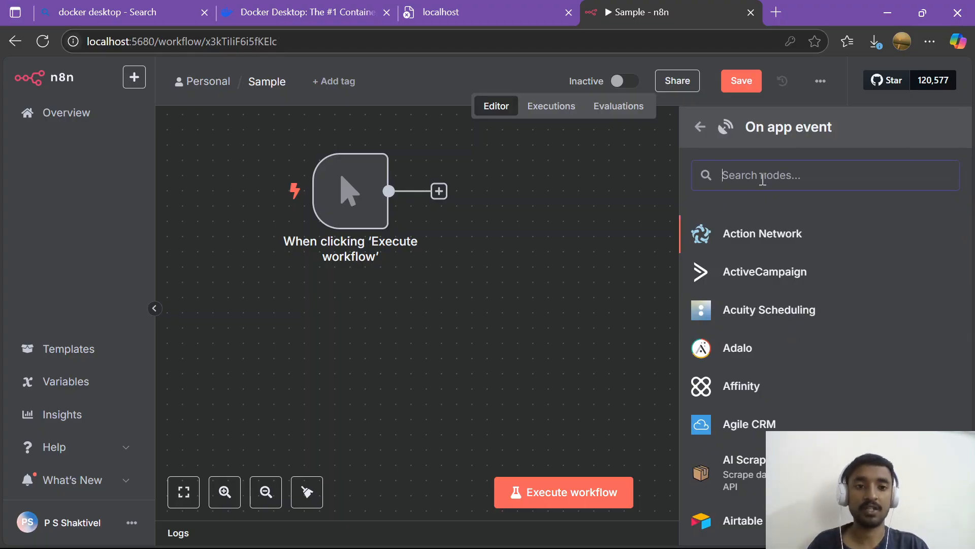
text(gmail)
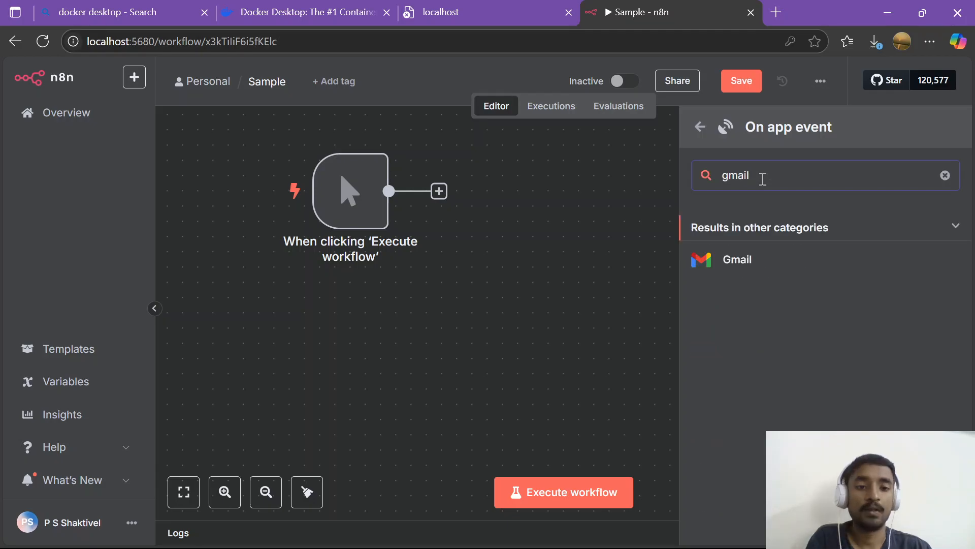
click(751, 262)
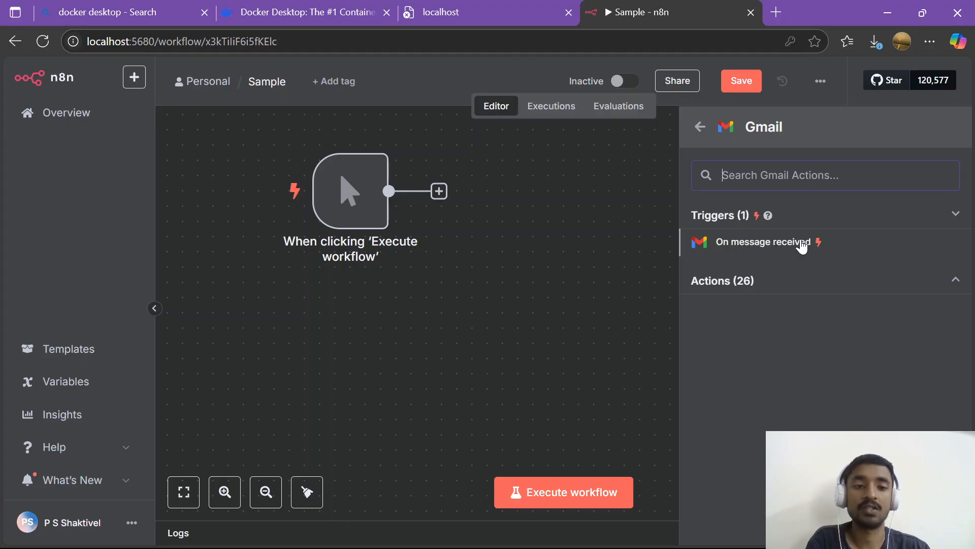
click(805, 282)
scroll(793, 294, down, 2)
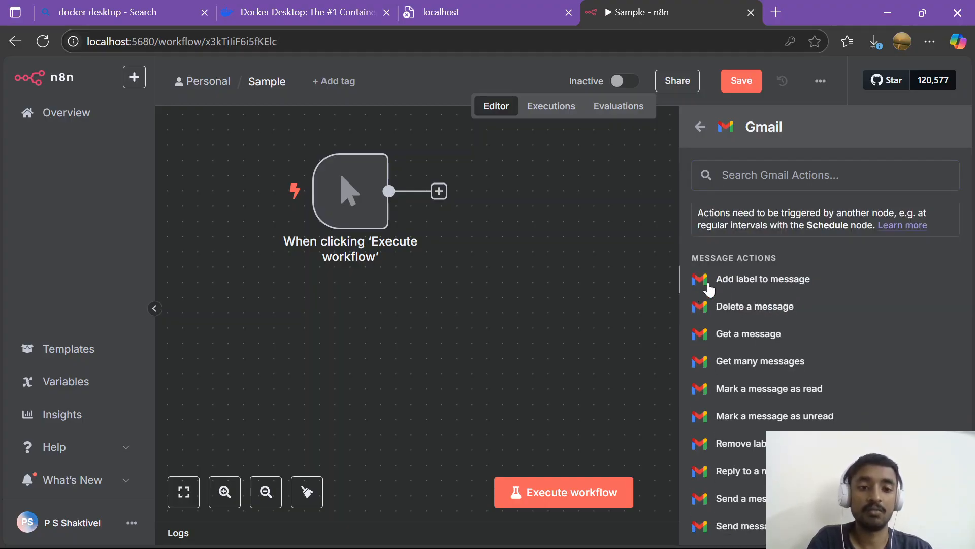
scroll(715, 264, up, 2)
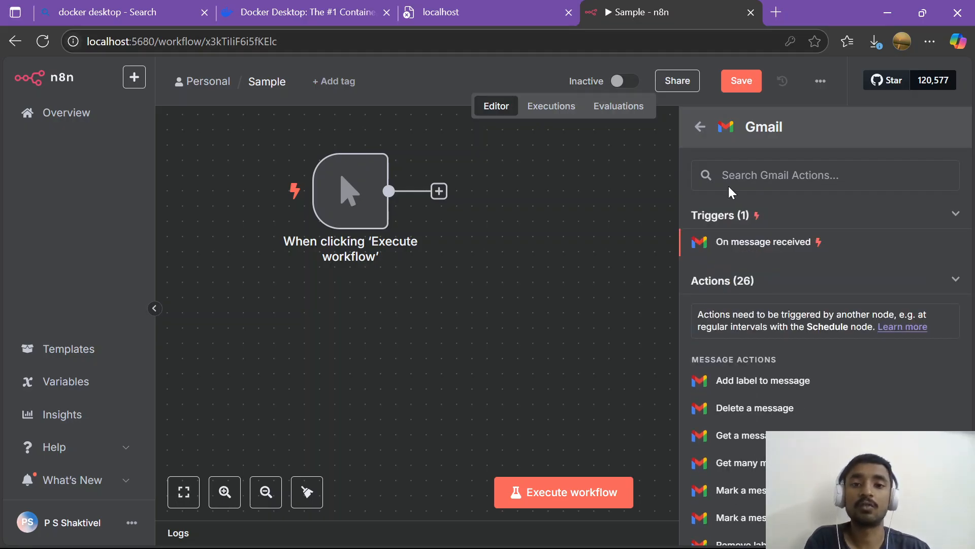
Step: Place Gmail's On message received trigger beside the manual trigger, start a new Gmail OAuth2 credential and discard it unsaved
drag(746, 244, 601, 240)
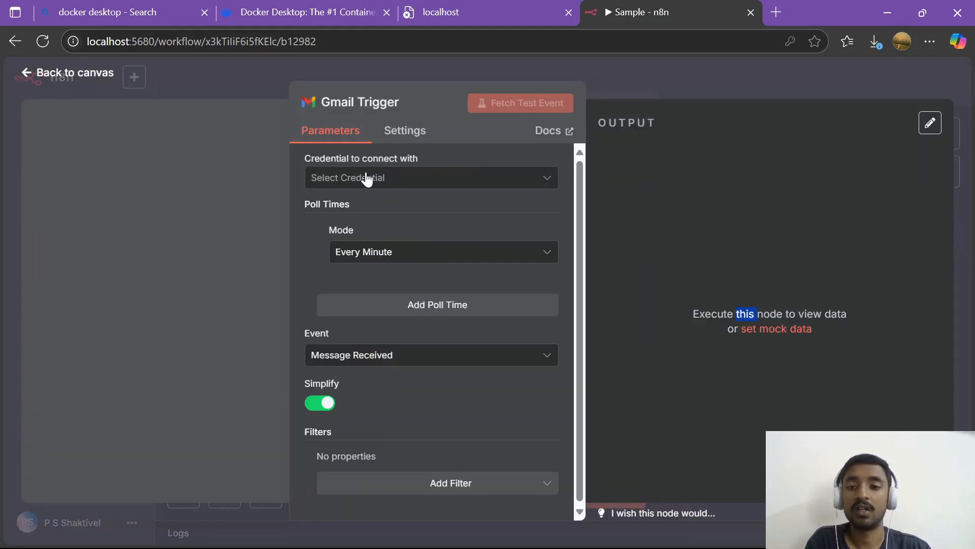
click(342, 179)
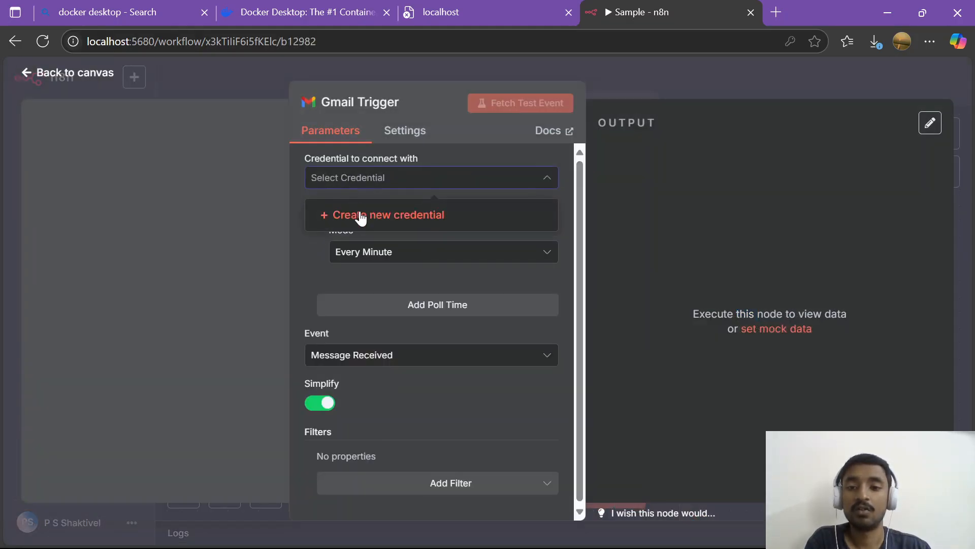
click(369, 206)
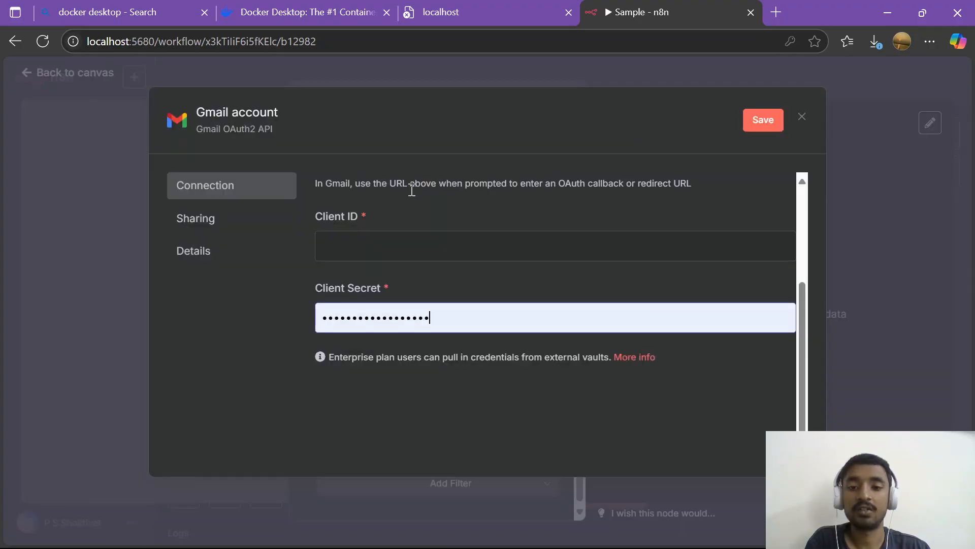
click(354, 244)
click(407, 216)
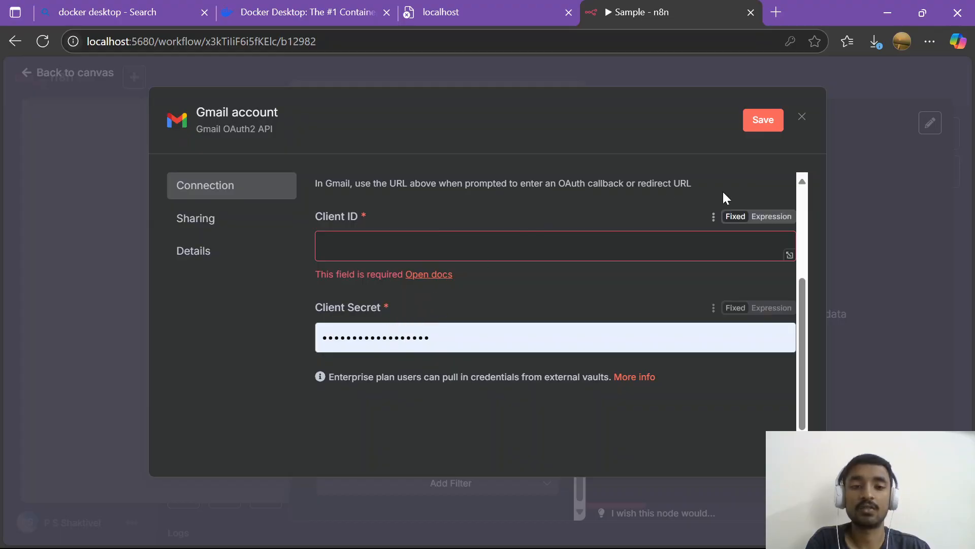
click(805, 119)
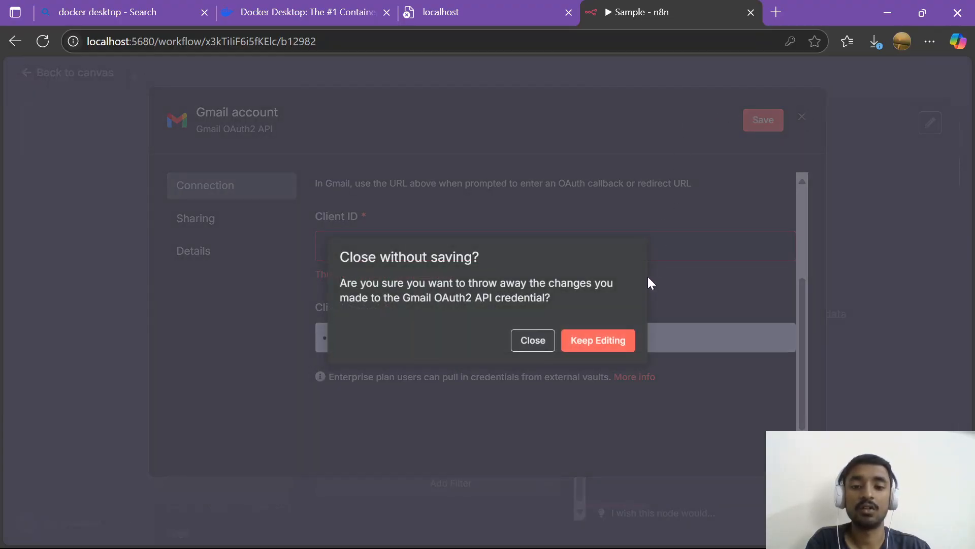
click(533, 340)
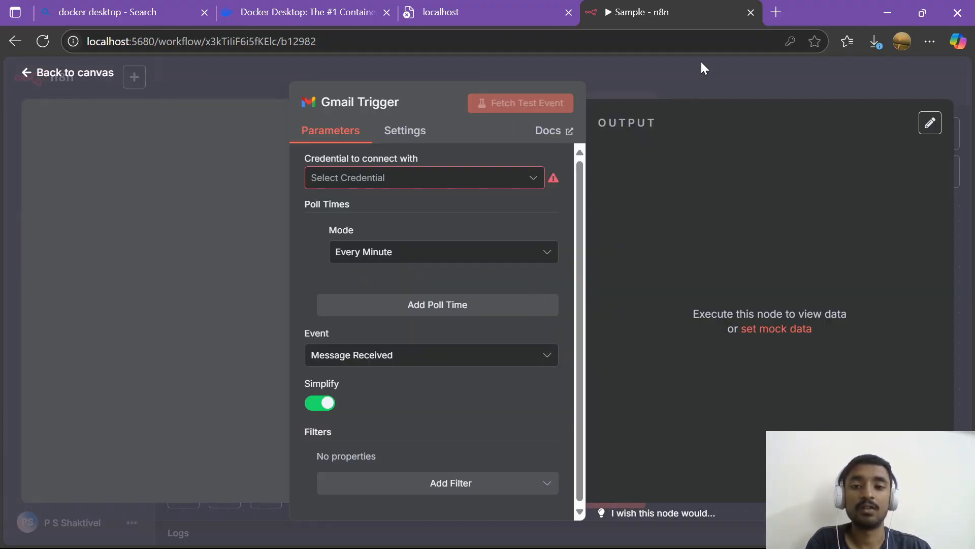
click(699, 77)
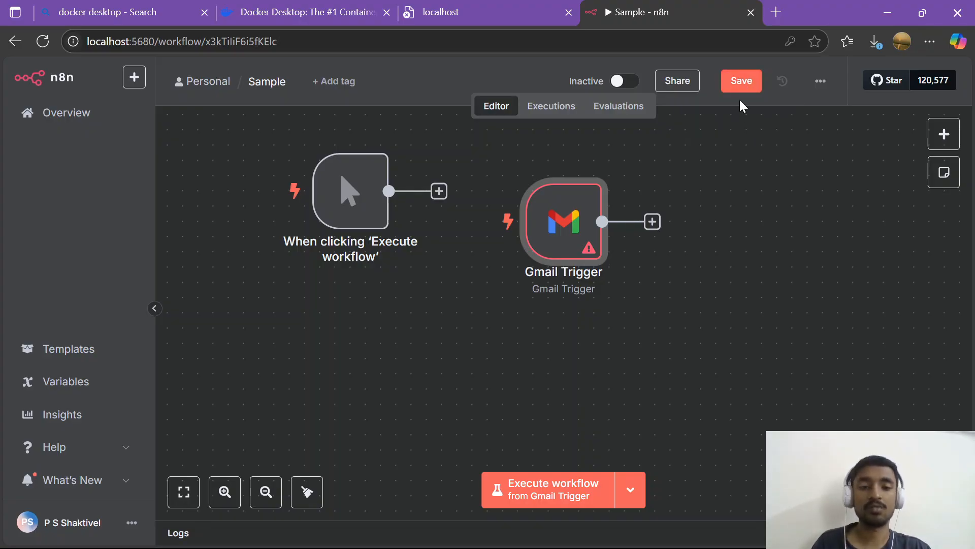
Step: Save the Sample workflow and delete the Gmail Trigger node from the canvas
click(746, 81)
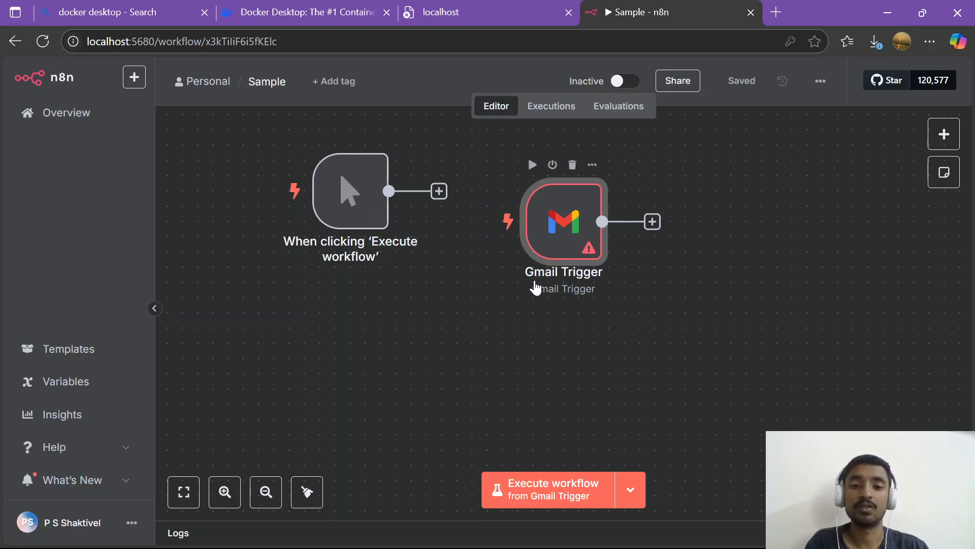
key(Delete)
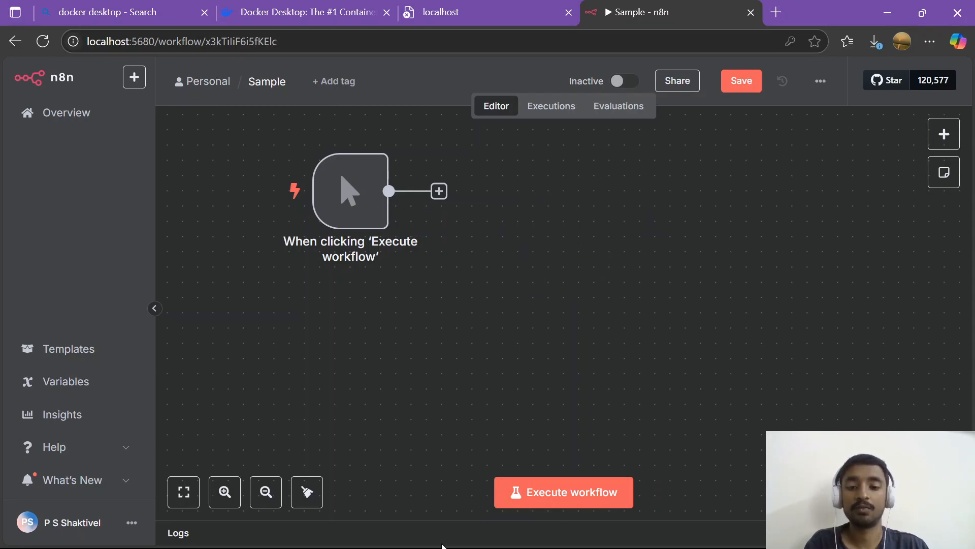
mouse_move(362, 541)
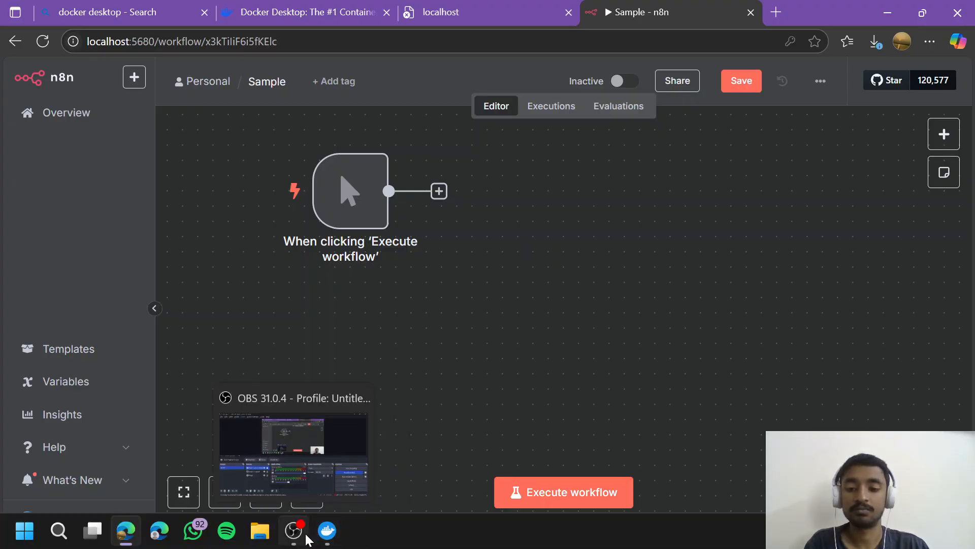